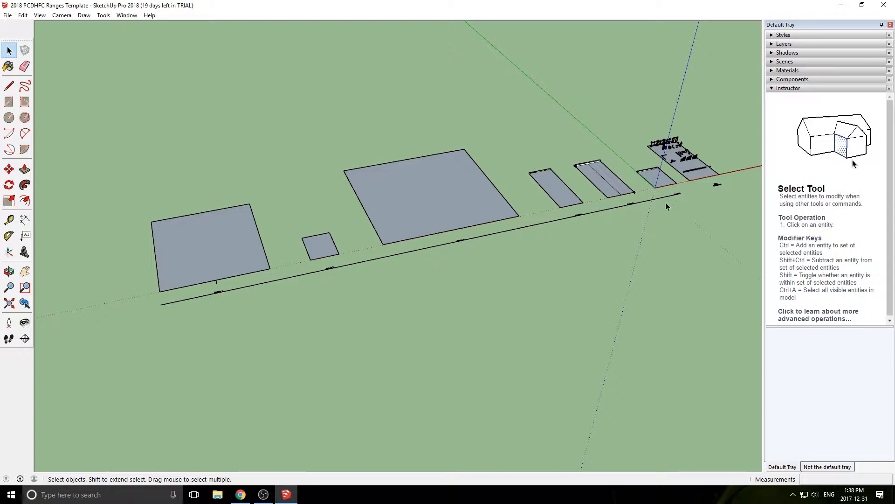
- Examine the row of range areas in the template, ending at the IPSC APPROVED area with its props and targets
scroll(727, 156, "up", 6)
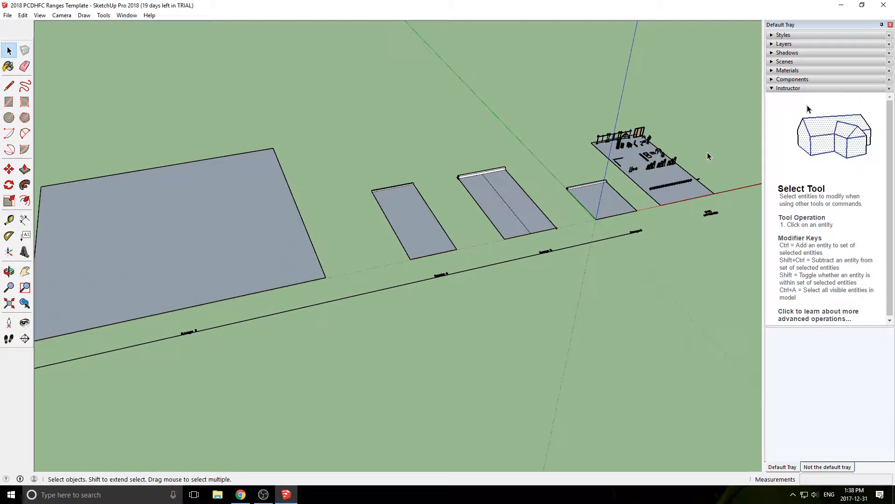
scroll(703, 156, "up", 8)
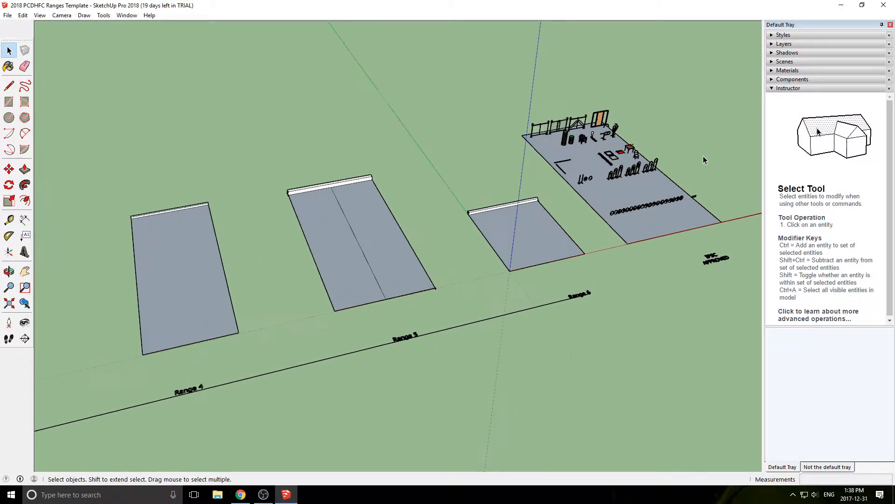
scroll(694, 165, "up", 5)
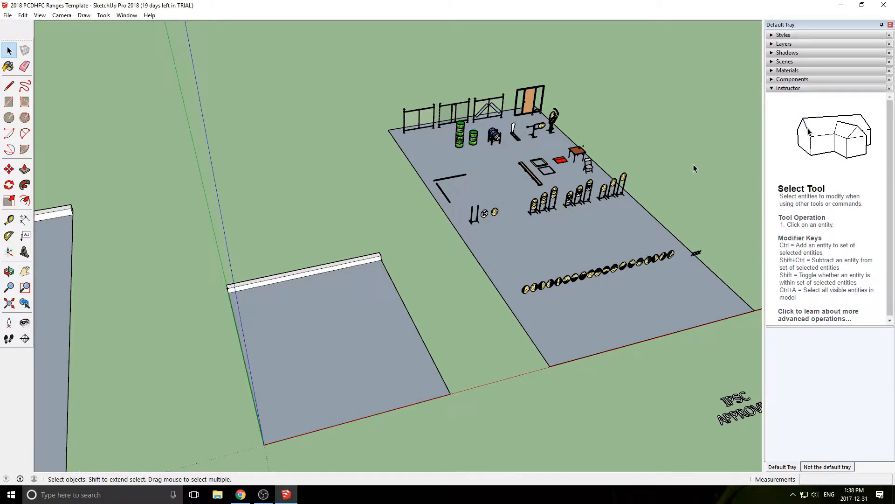
scroll(694, 168, "up", 3)
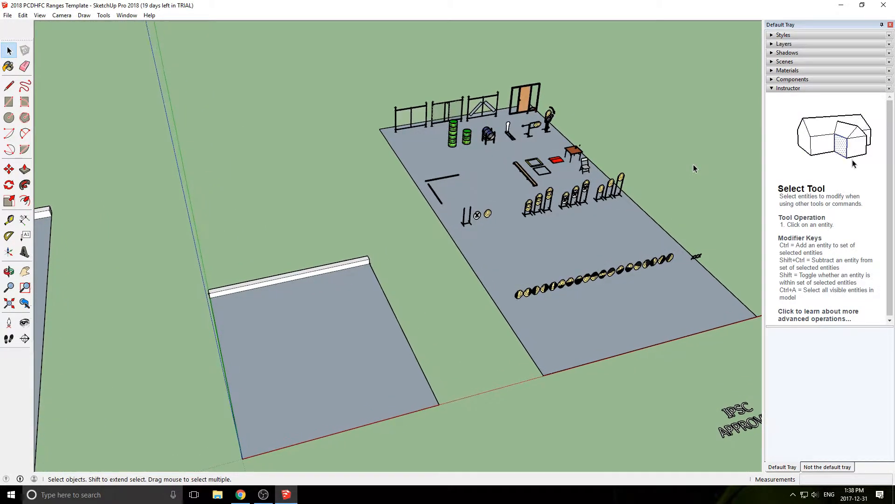
scroll(693, 164, "up", 1)
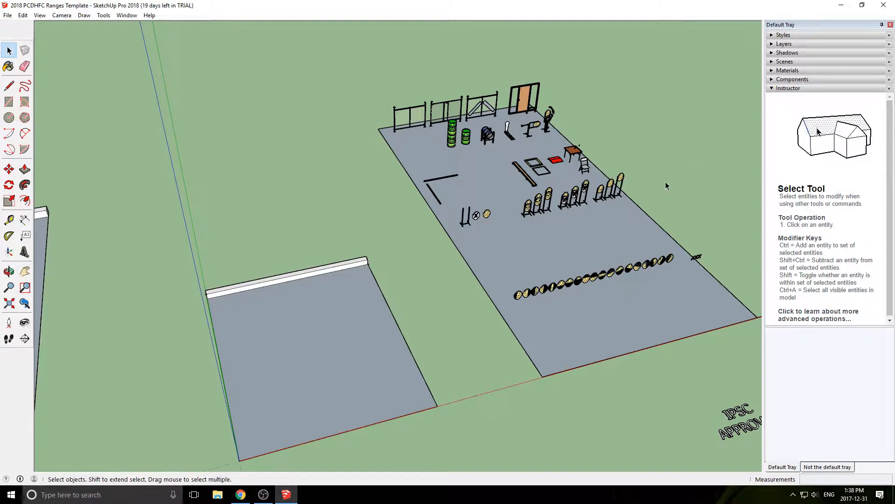
scroll(600, 233, "up", 4)
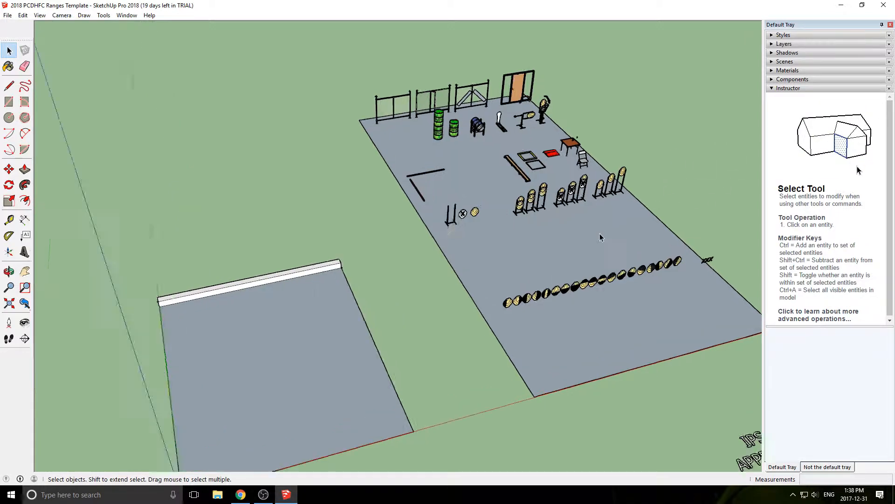
scroll(594, 226, "down", 6)
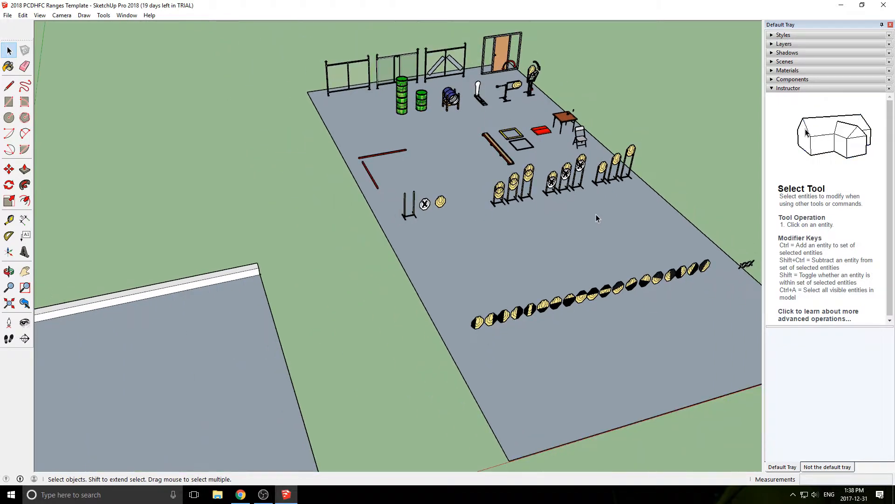
scroll(597, 215, "down", 2)
scroll(688, 185, "up", 3)
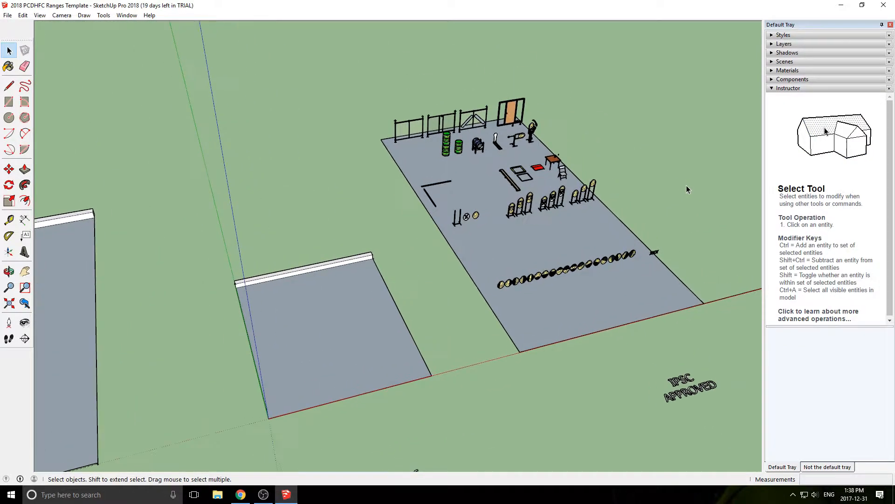
scroll(687, 186, "up", 2)
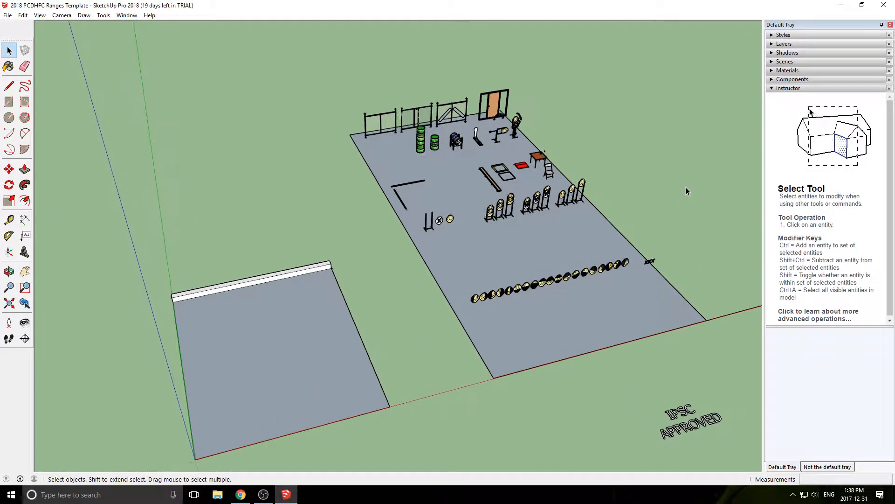
scroll(685, 189, "up", 1)
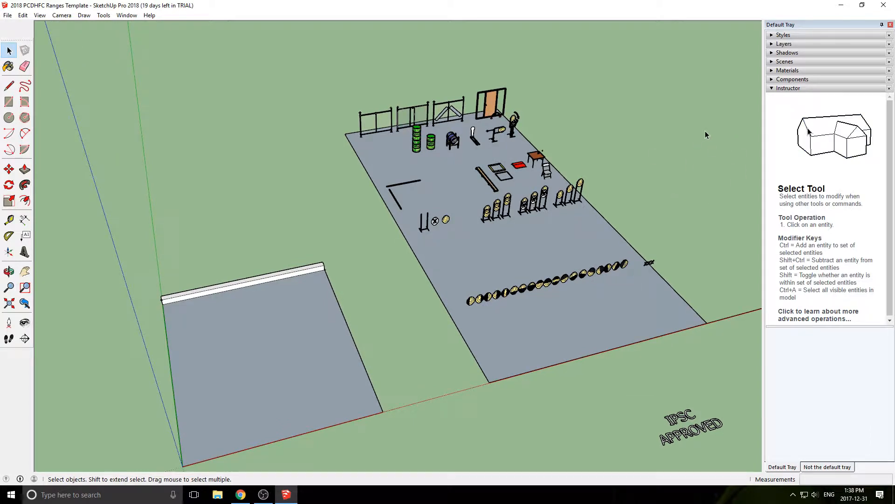
- Inspect the target stands, partially blacked-out targets, barrels and wall props laid out on the IPSC APPROVED area
scroll(540, 238, "up", 4)
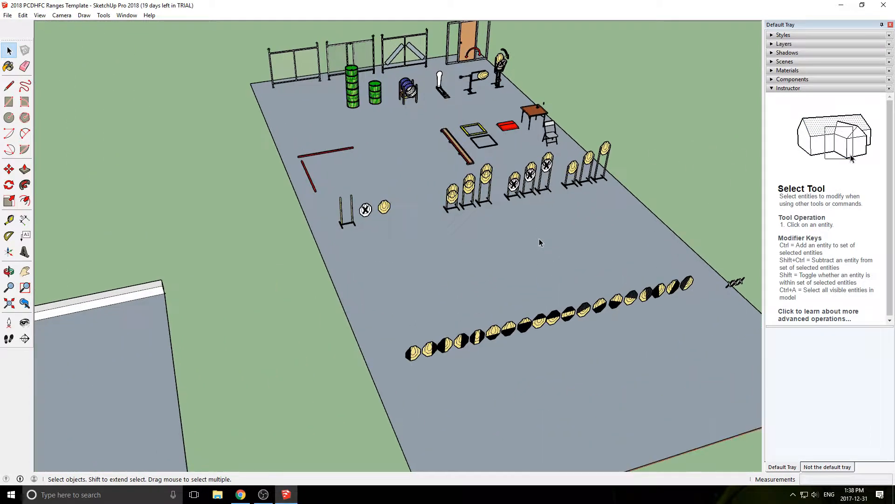
scroll(540, 240, "up", 5)
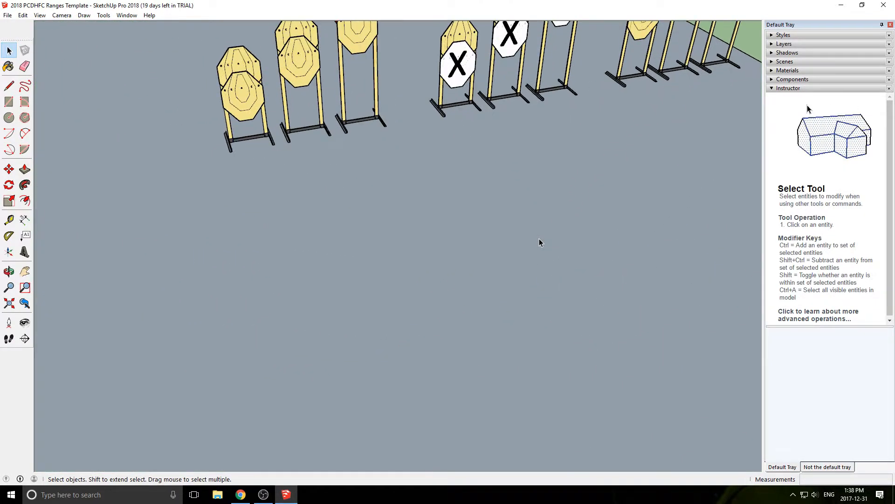
scroll(539, 242, "down", 10)
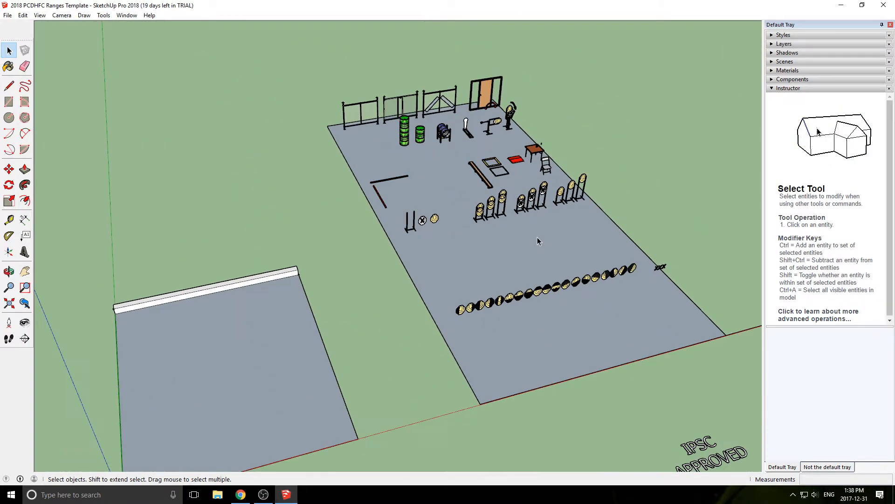
scroll(537, 238, "up", 6)
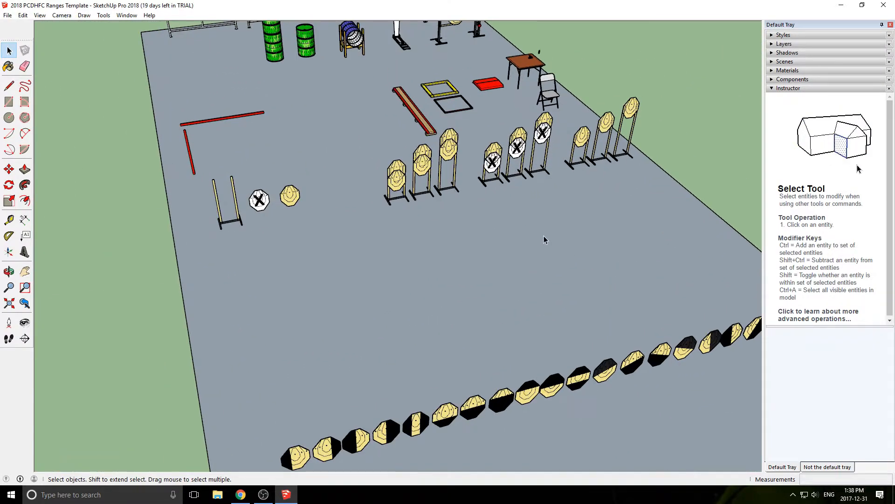
scroll(531, 235, "down", 7)
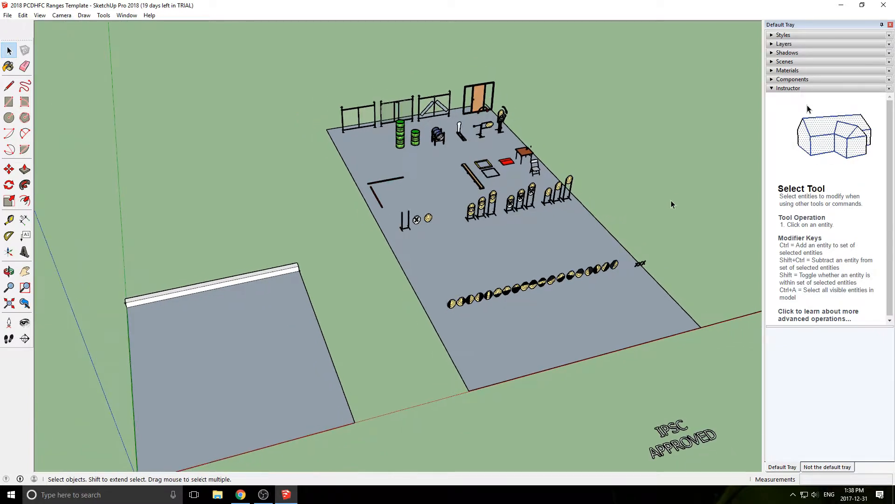
scroll(653, 191, "up", 5)
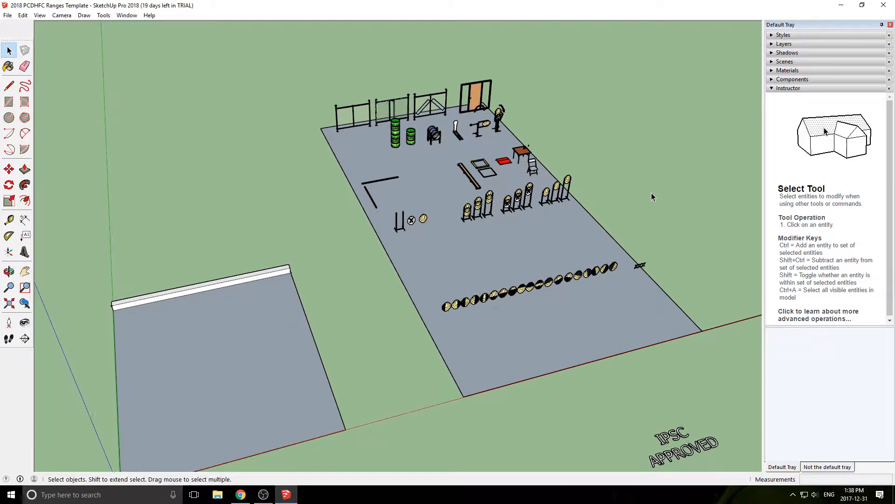
scroll(648, 199, "up", 3)
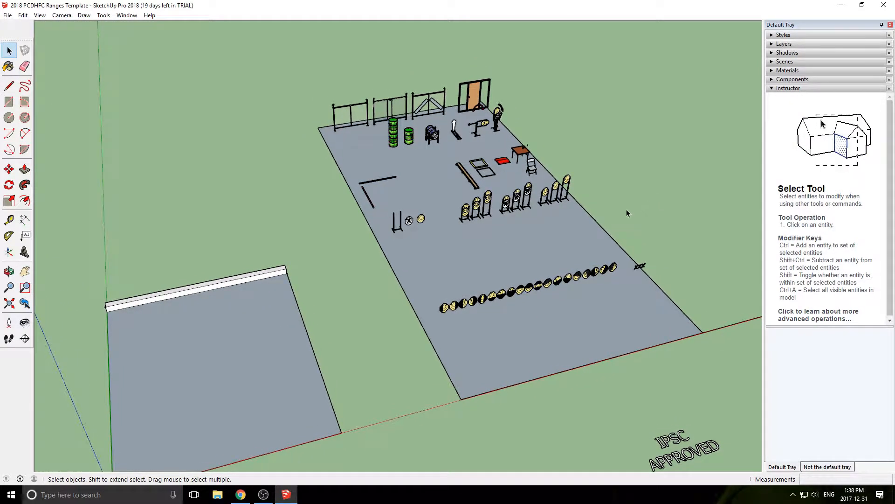
scroll(587, 225, "up", 7)
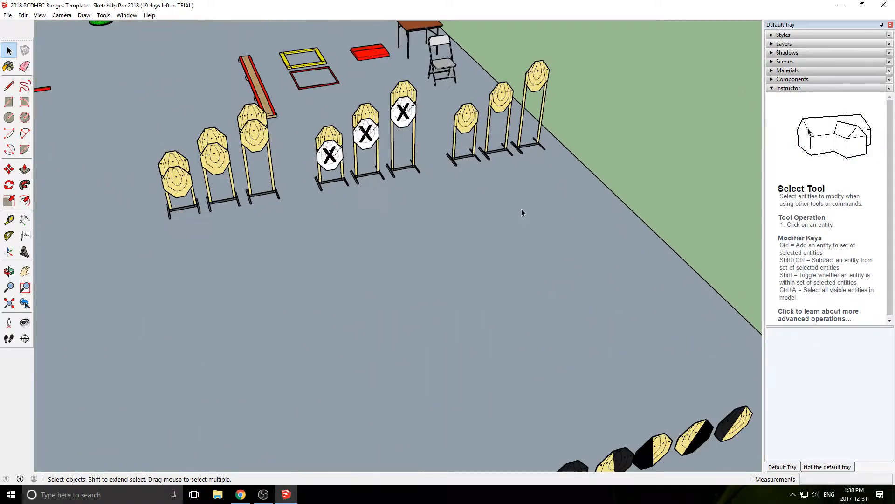
scroll(402, 250, "down", 8)
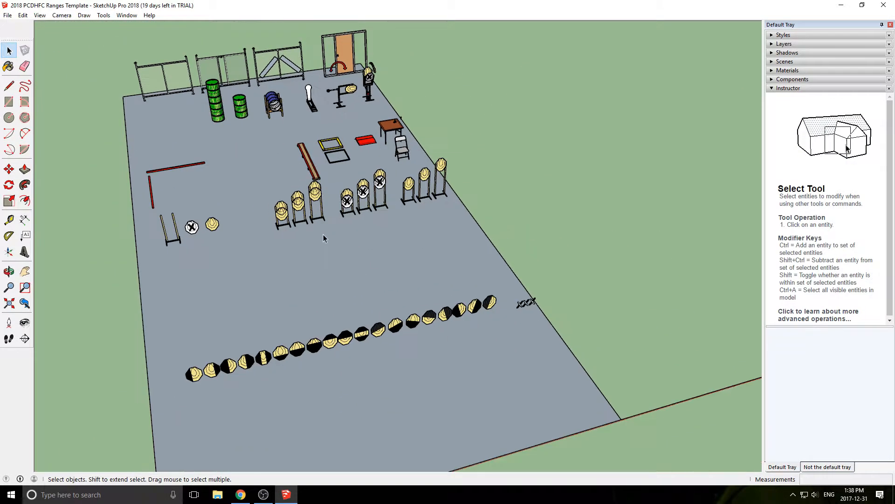
middle_click_drag(324, 236, 422, 277)
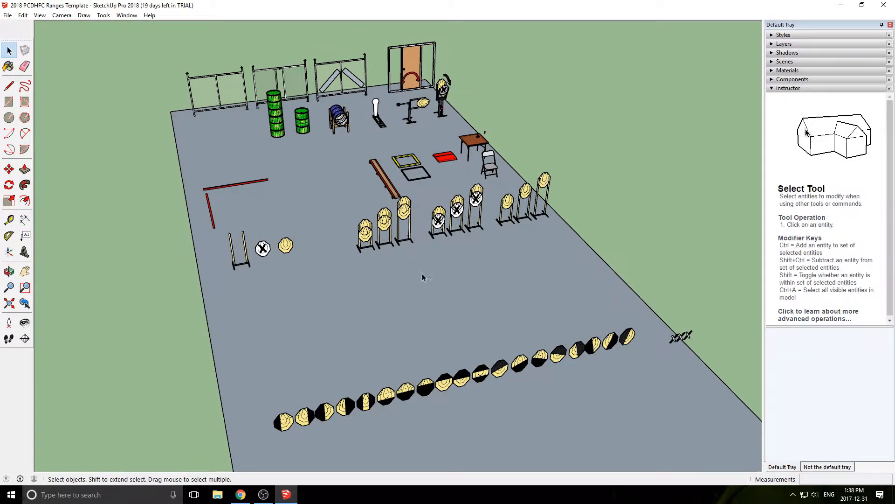
scroll(275, 154, "up", 2)
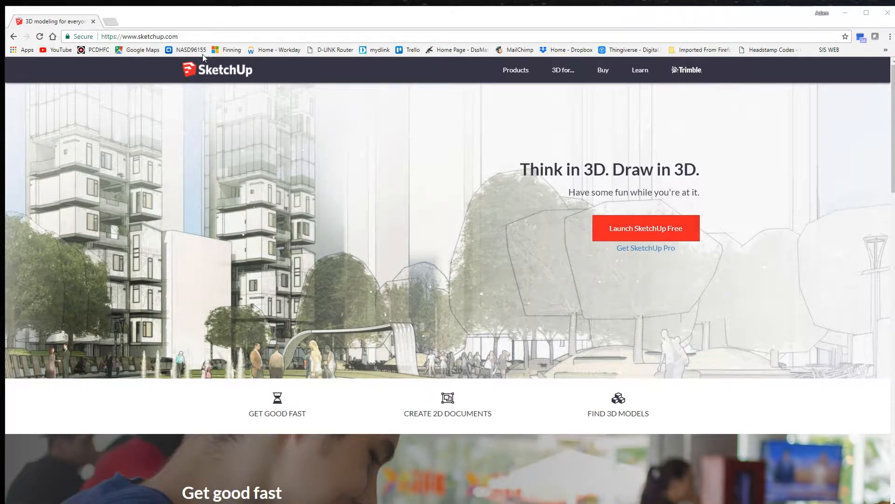
- In Chrome, open the 3D Warehouse from the SketchUp website and search it for "ipsc"
left_click(515, 74)
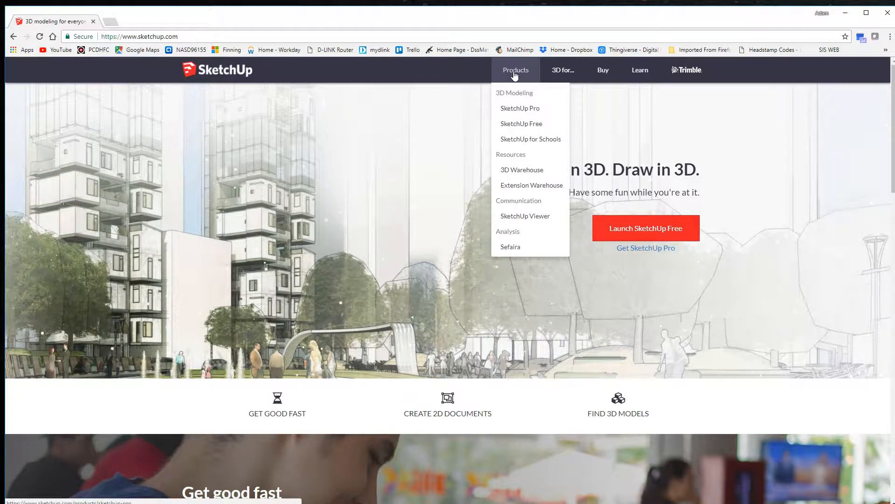
left_click(518, 170)
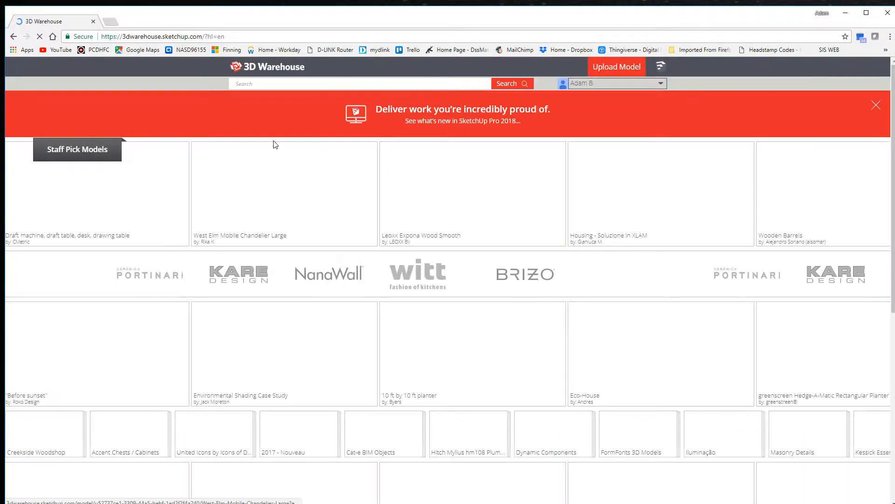
left_click(251, 85)
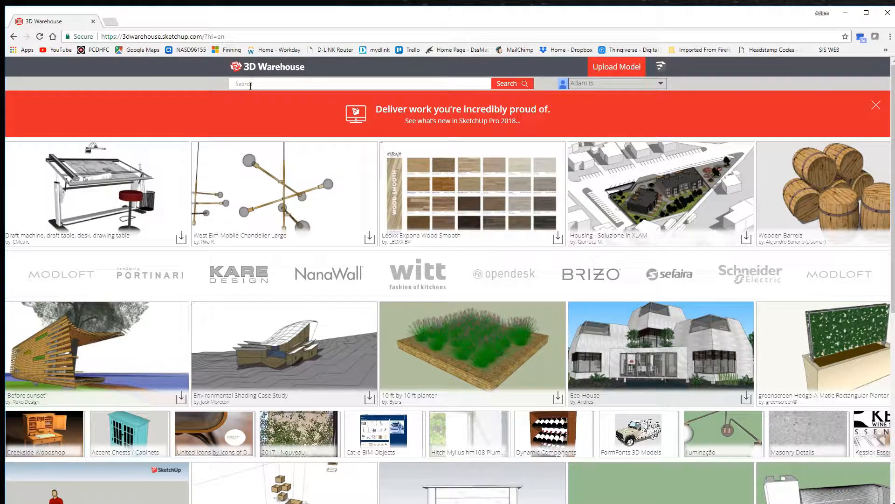
type("ipsc")
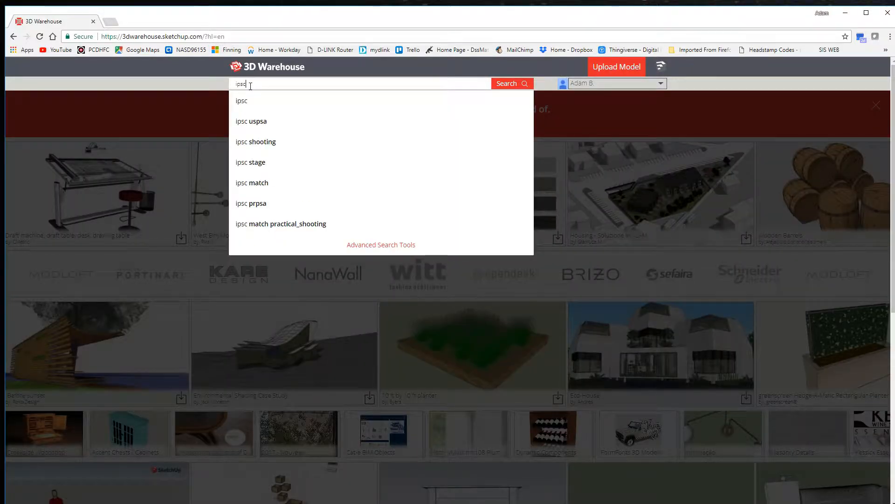
key("Return")
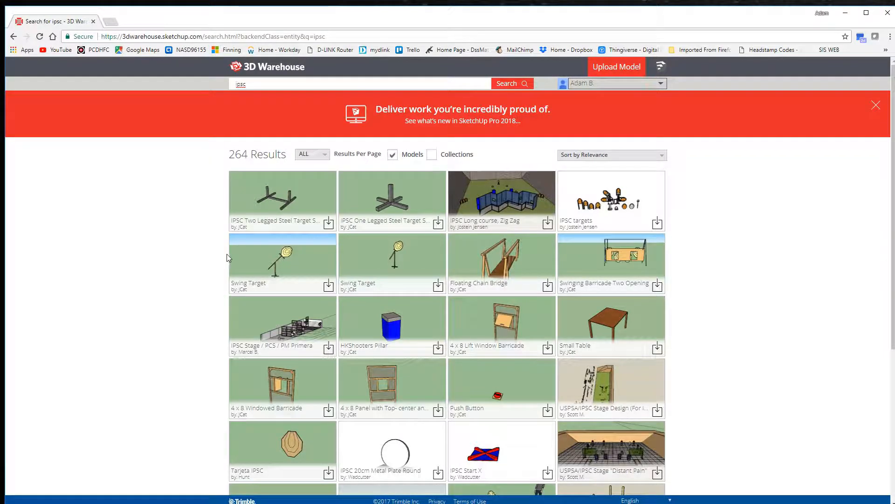
- Browse the ipsc model results and open the Bergen pistolklubb model
scroll(227, 256, "down", 2)
scroll(227, 252, "down", 4)
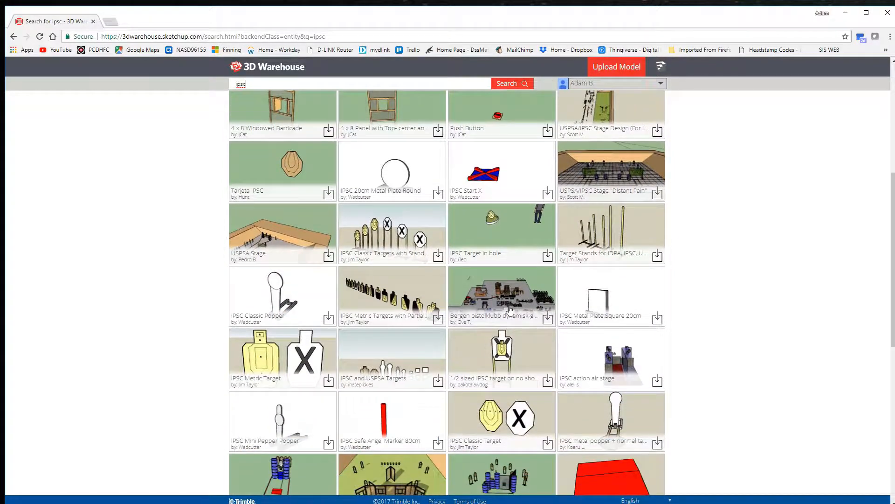
left_click(505, 294)
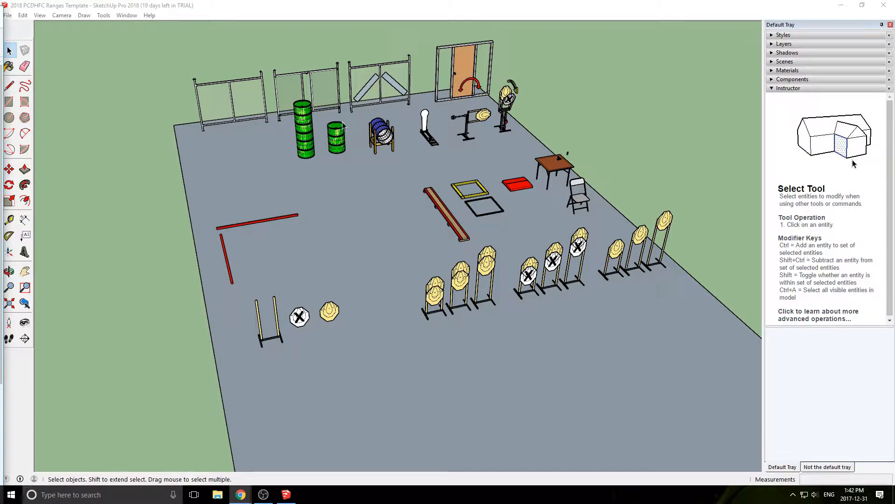
- Back in SketchUp, select the tall green barrel stack and examine it together with the neighbouring barrels, popper and swinging targets
scroll(383, 178, "down", 2)
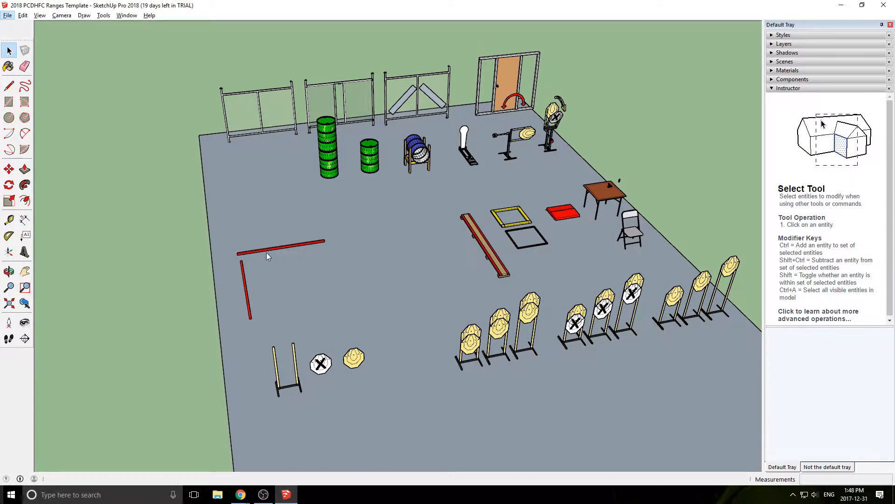
left_click(332, 169)
middle_click_drag(136, 359, 245, 306, "shift")
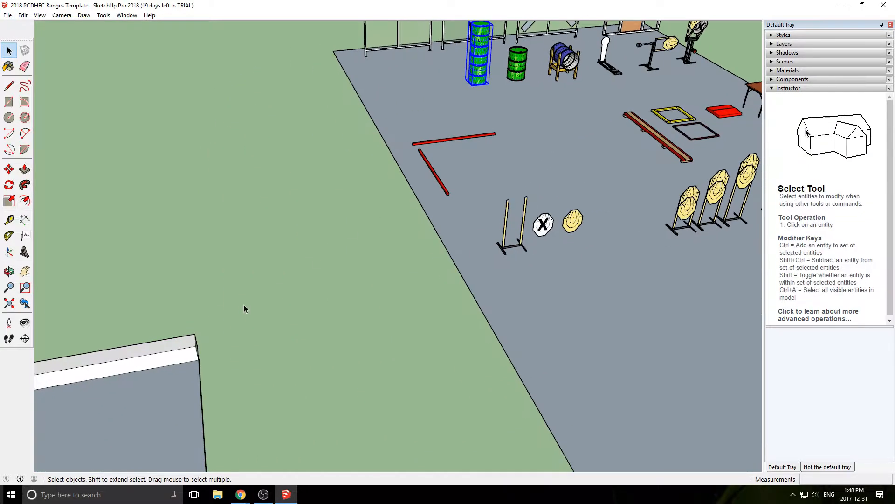
scroll(194, 374, "down", 3)
scroll(400, 194, "up", 5)
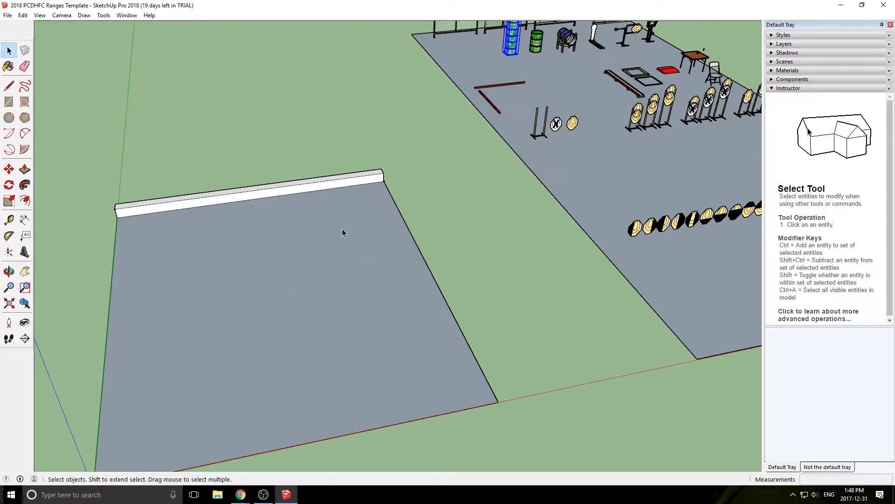
middle_click_drag(426, 118, 278, 273)
scroll(379, 177, "up", 4)
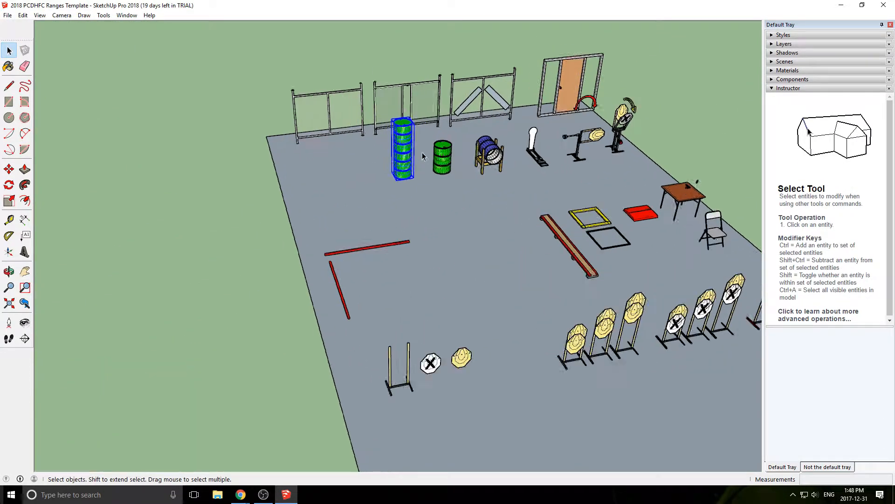
scroll(420, 153, "up", 4)
scroll(394, 179, "up", 2)
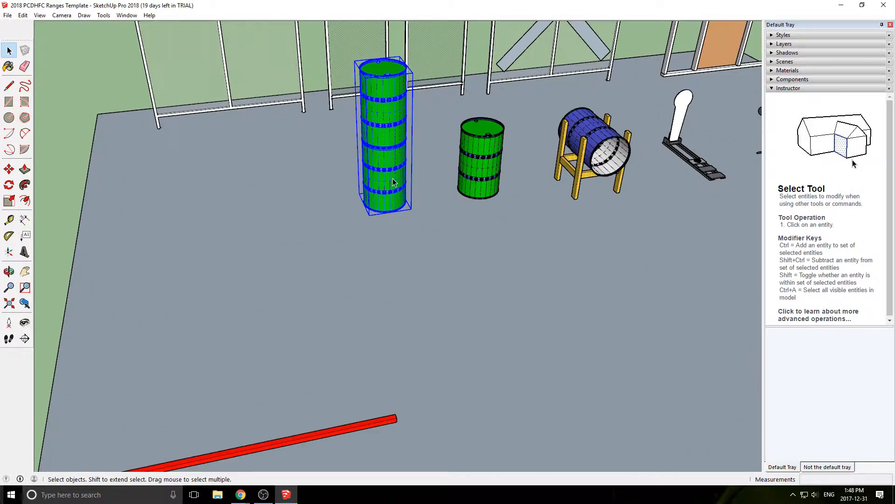
scroll(393, 178, "down", 2)
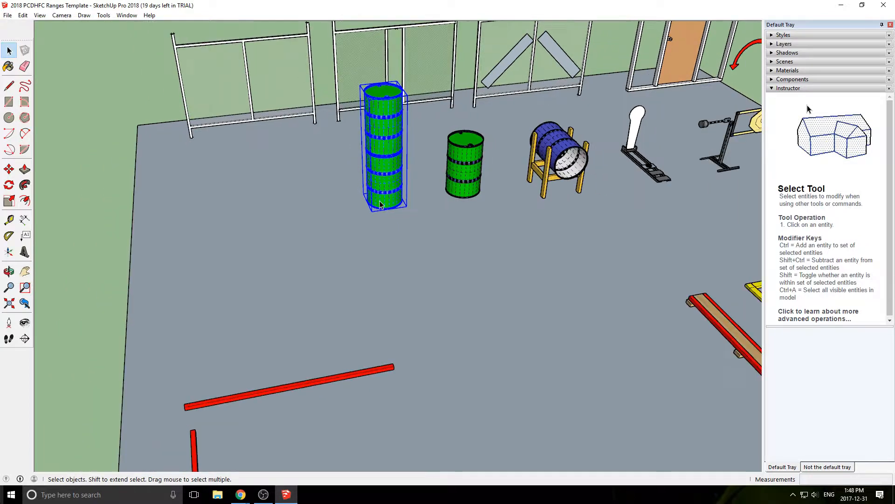
middle_click_drag(392, 179, 497, 211, "shift")
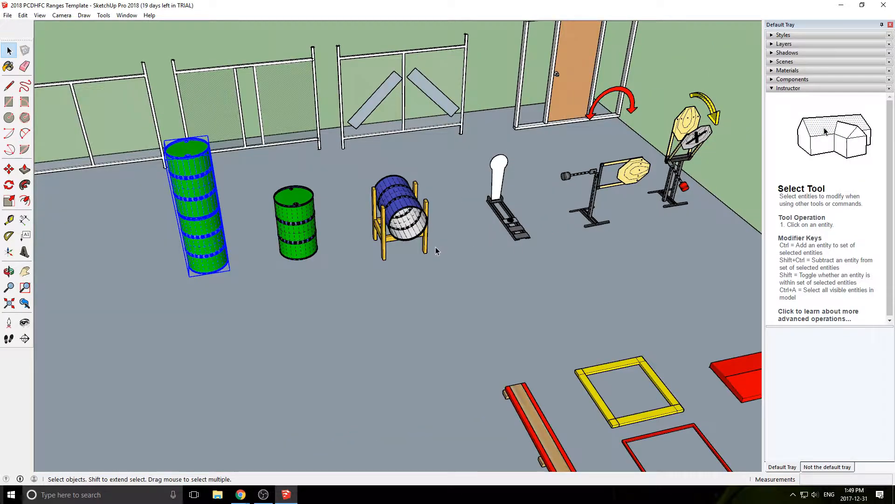
- Zoom in on the white popper beside the barrel rack and select it to examine its full extent
scroll(460, 215, "up", 2)
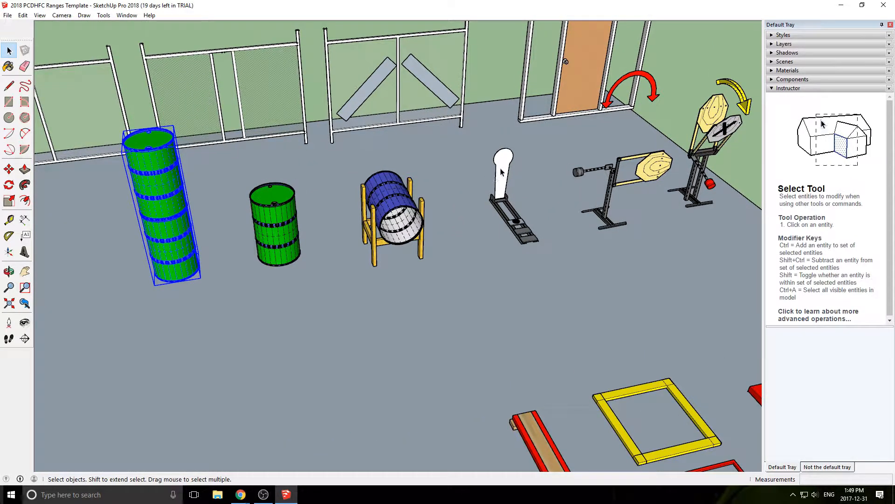
scroll(501, 173, "up", 5)
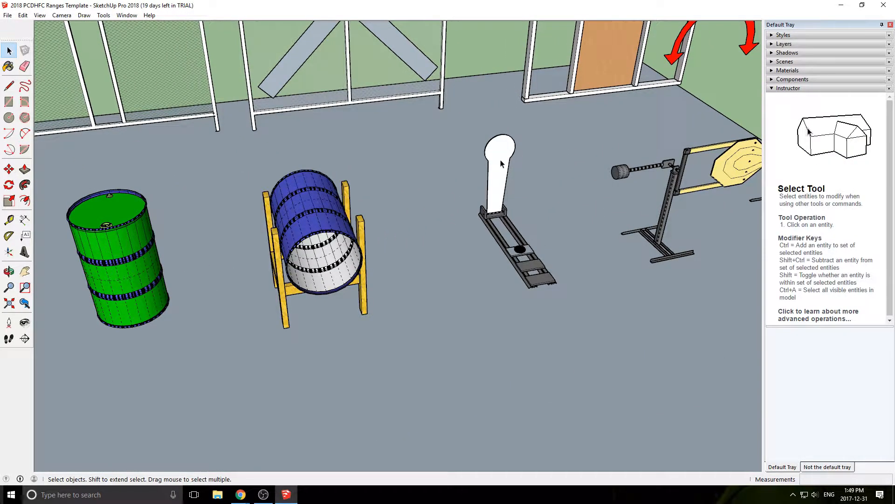
left_click(501, 164)
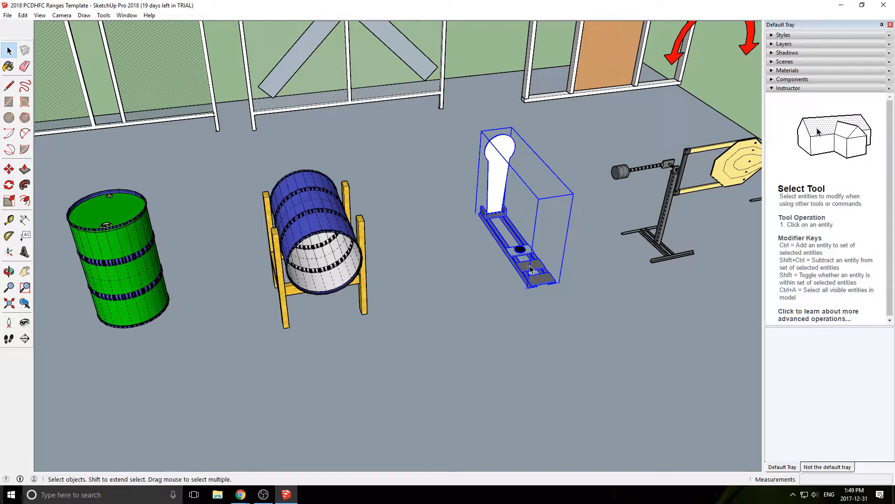
left_click(520, 204)
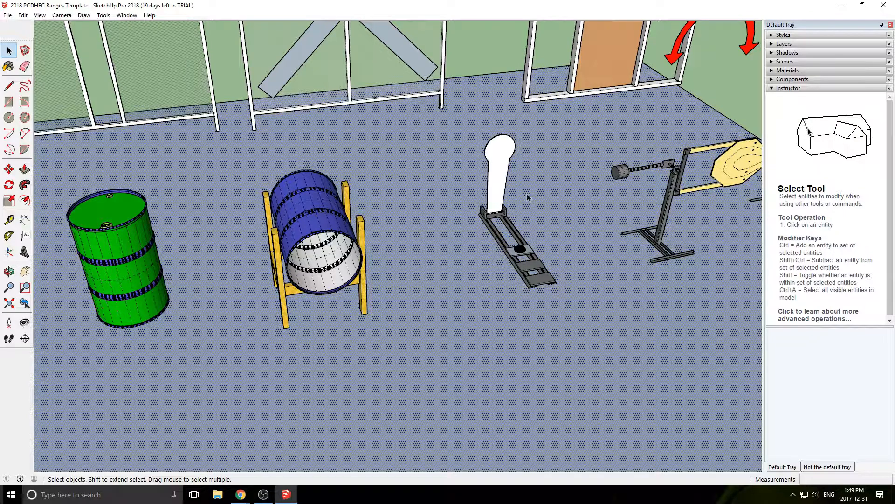
left_click(497, 168)
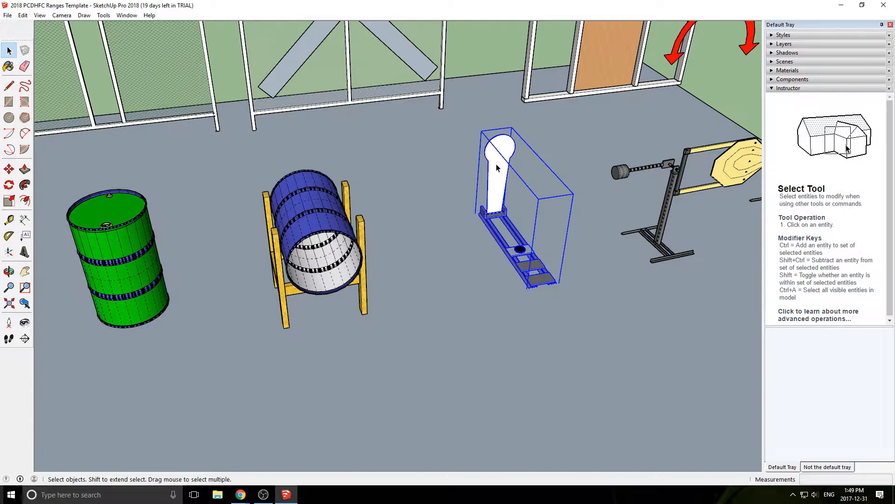
- Select the swinging target and the wall frame with diagonal panels to examine each as a ready-made prop
left_click(620, 174)
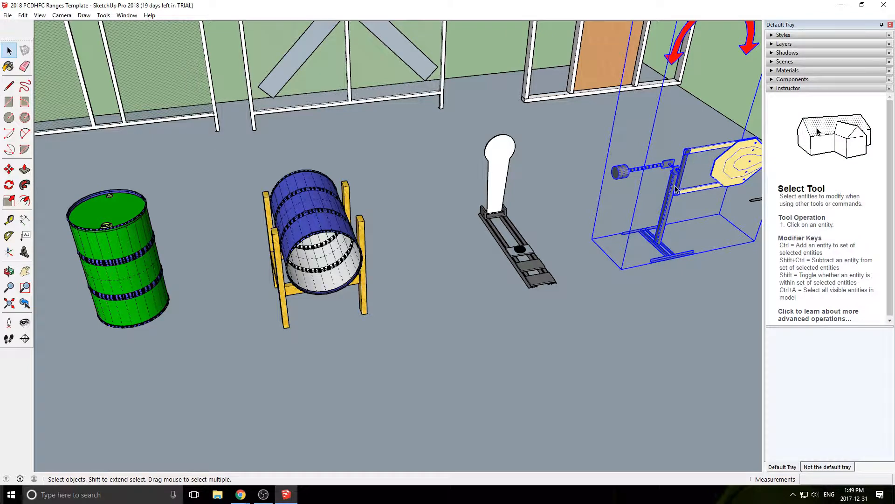
left_click(699, 175)
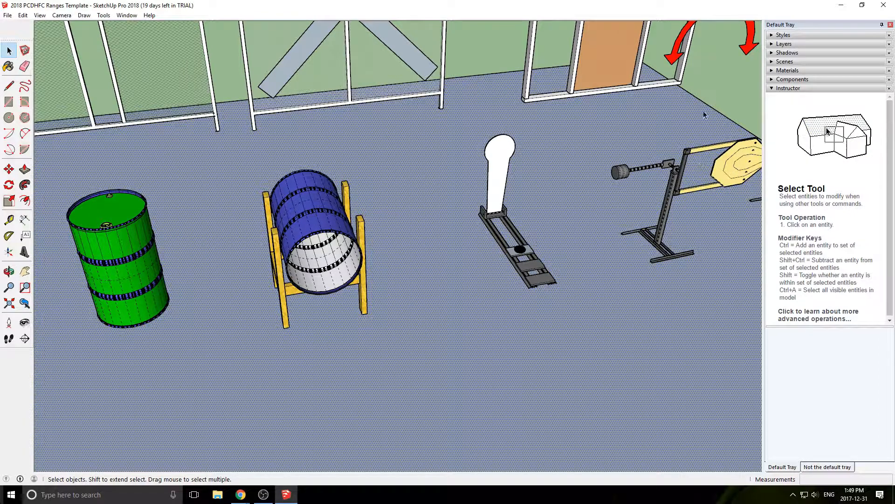
left_click(649, 59)
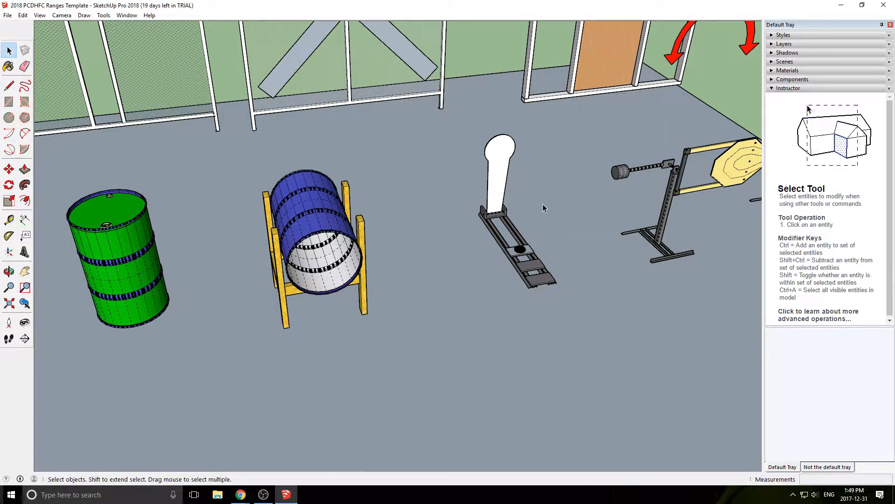
left_click(366, 74)
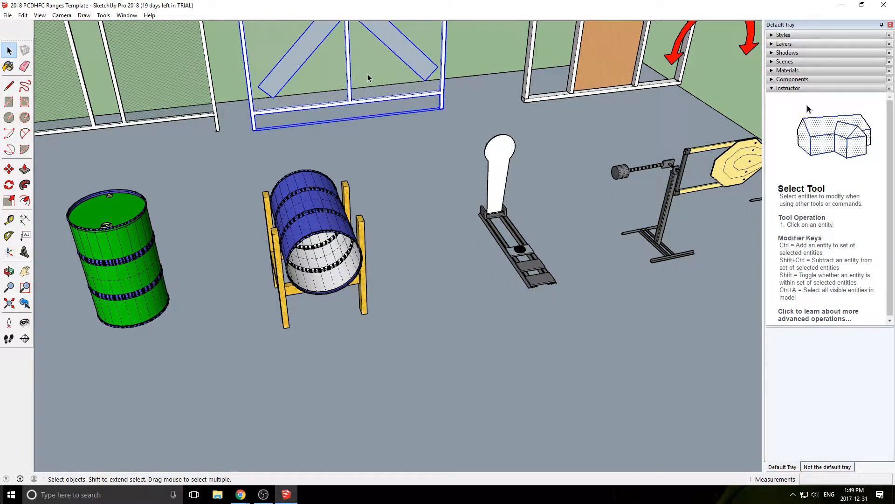
left_click(488, 170)
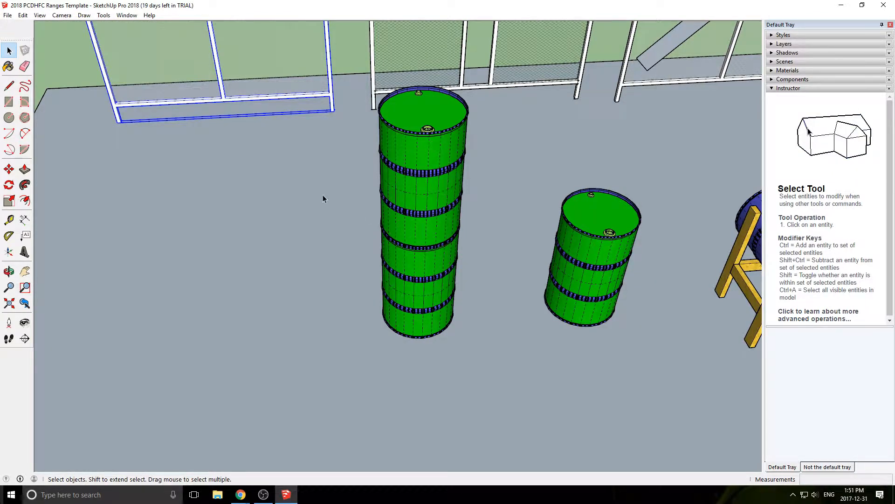
- Select the tall green barrel stack and try to rotate it about 85° onto its side
left_click(419, 228)
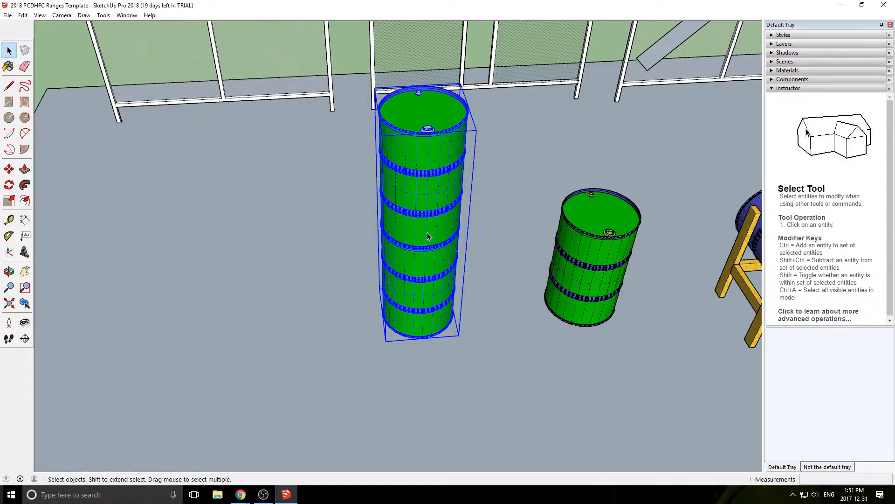
key("m")
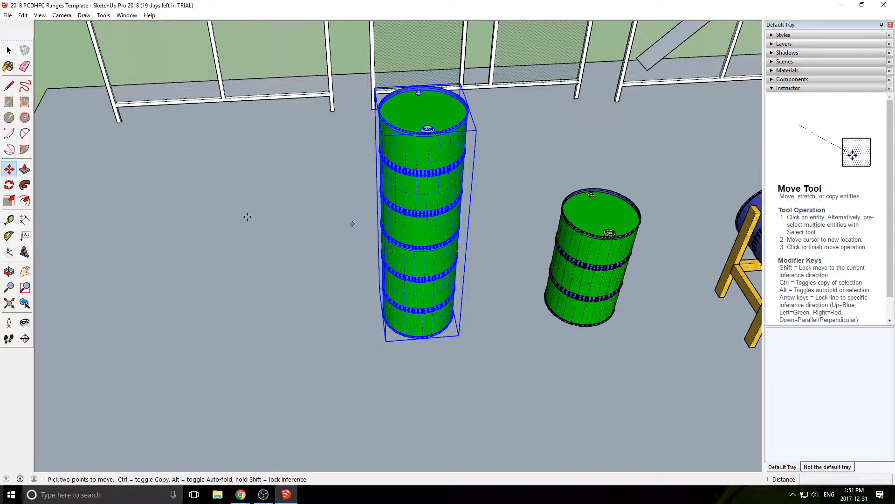
left_click(8, 186)
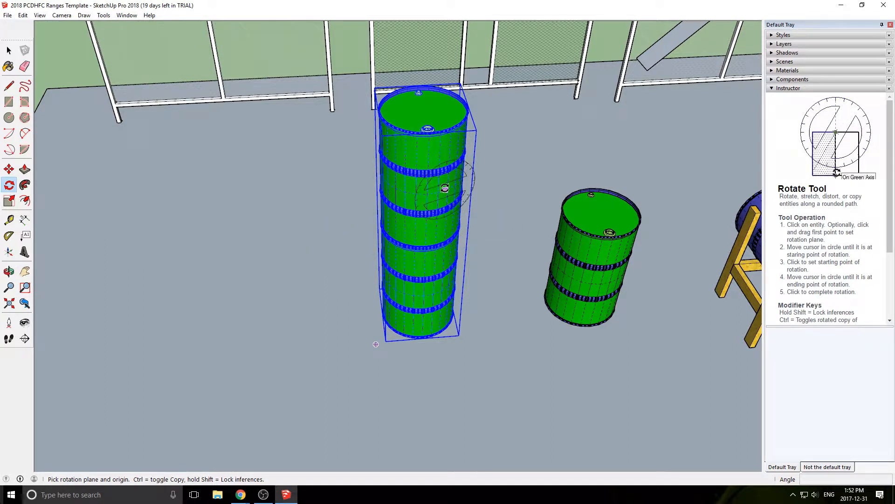
left_click(448, 189)
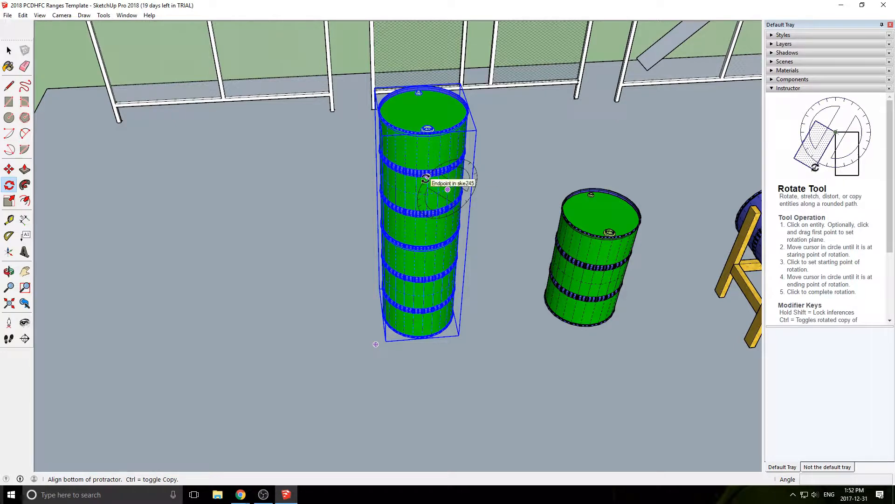
left_click(426, 177)
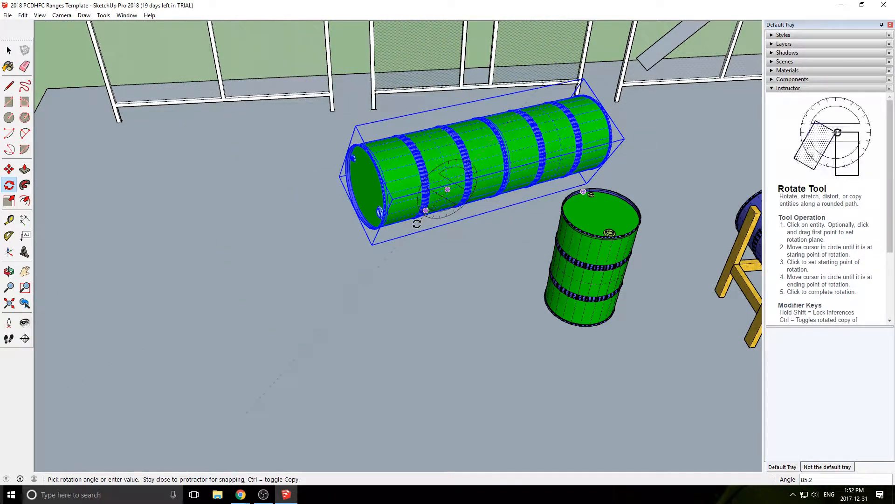
left_click(417, 224)
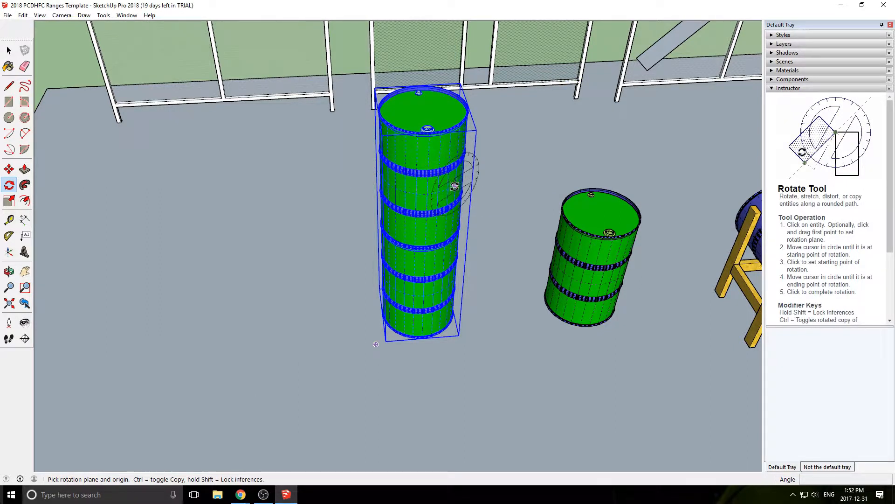
- Try tilting the tall barrel stack with a differently oriented rotation plane, and undo the rotation
mouse_move(448, 165)
left_mouse_down()
mouse_move(407, 171)
mouse_move(436, 176)
left_mouse_up()
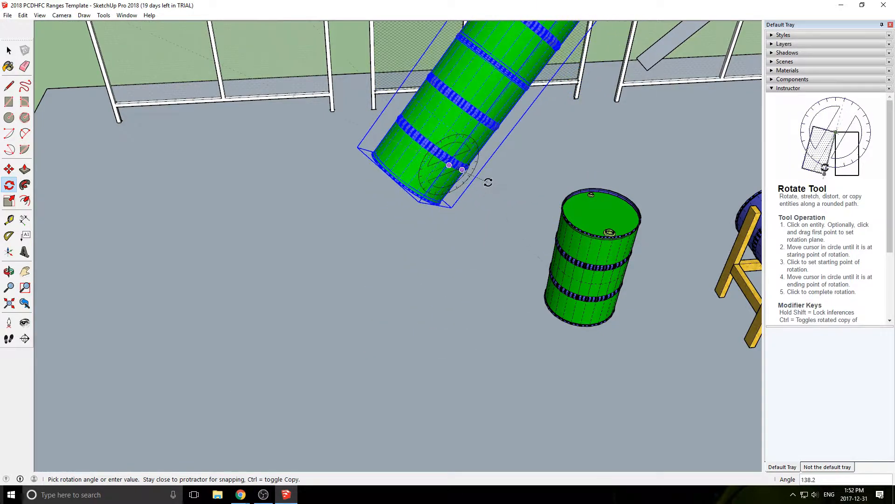
left_click(488, 181)
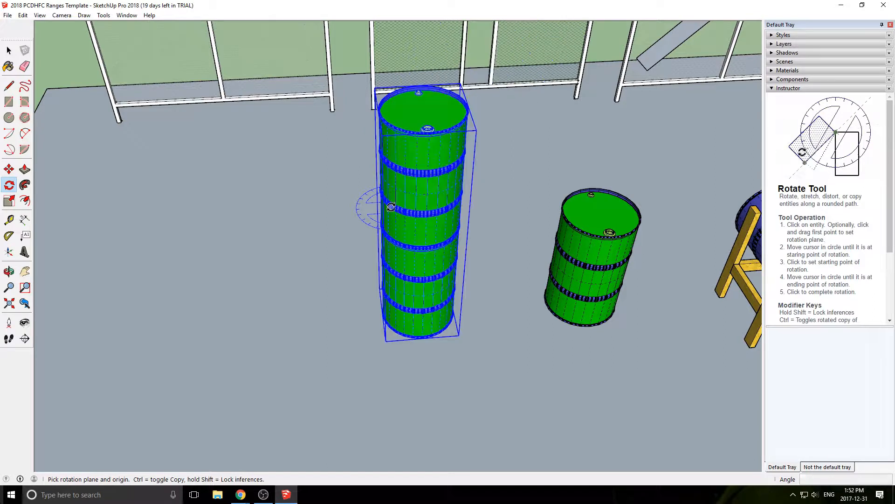
key("ctrl+z")
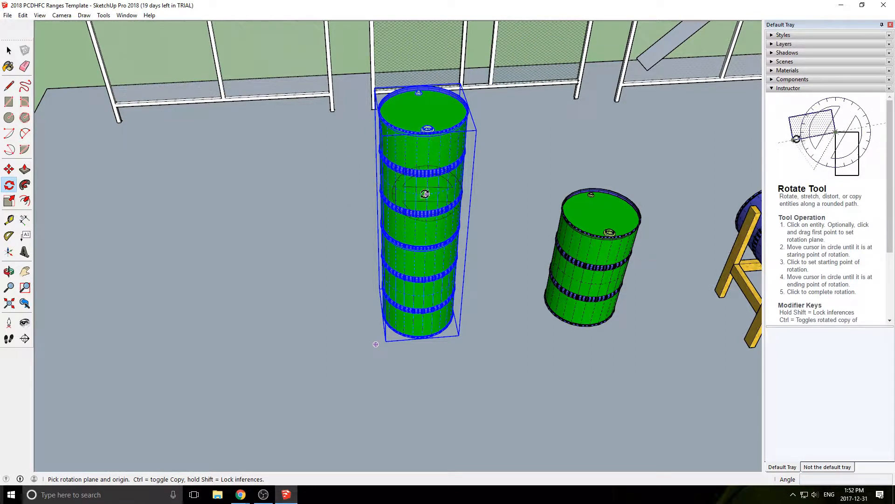
- Move the tall barrel stack by its base edge, trying the green, blue and red axis constraints, and set it on the ground
key("m")
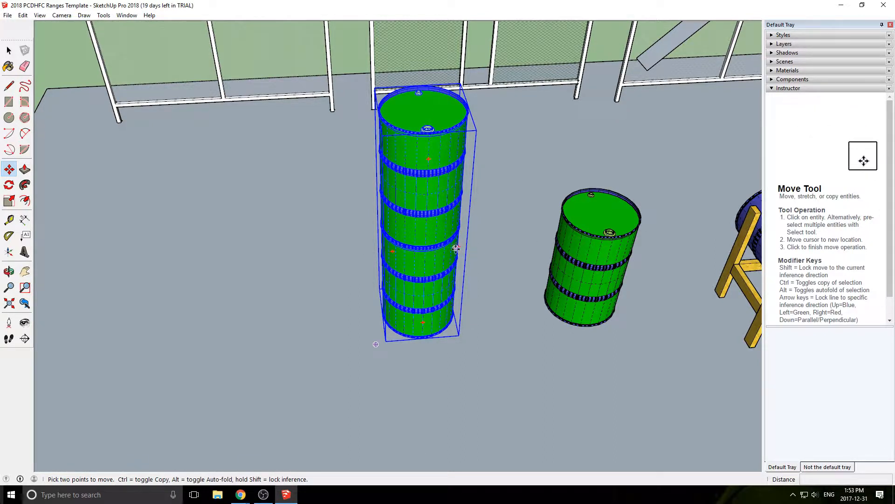
left_click(446, 335)
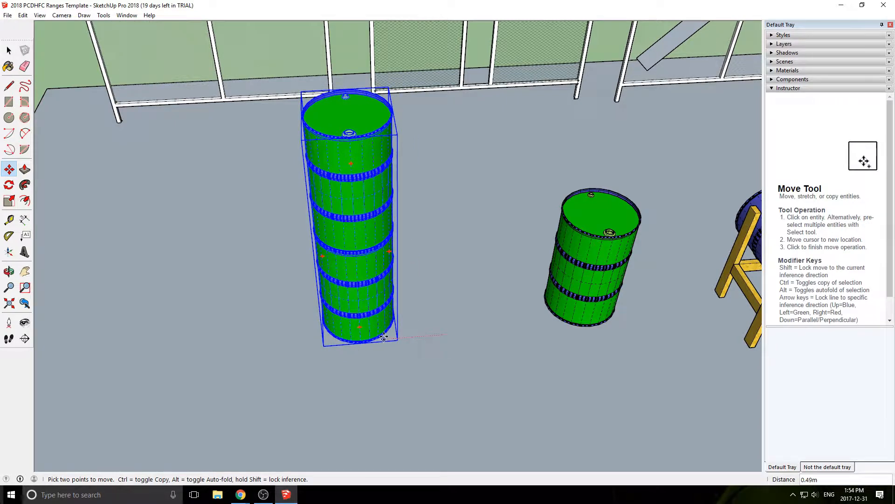
key("Left")
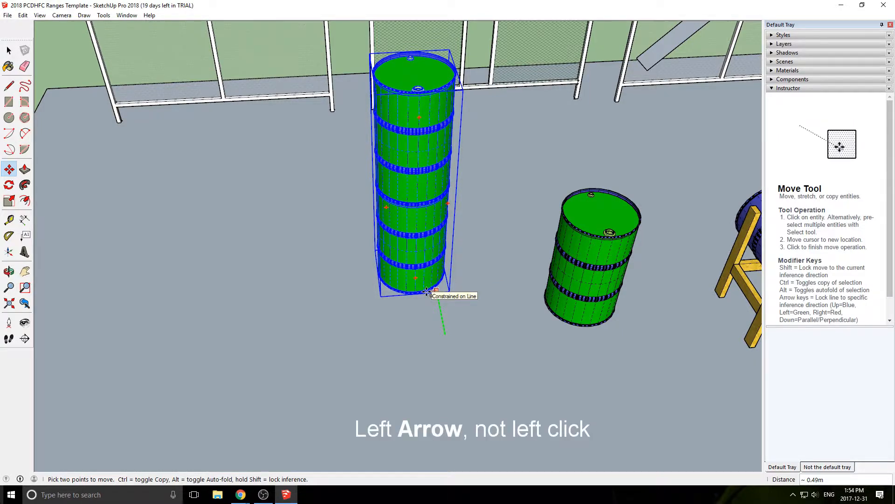
key("Left")
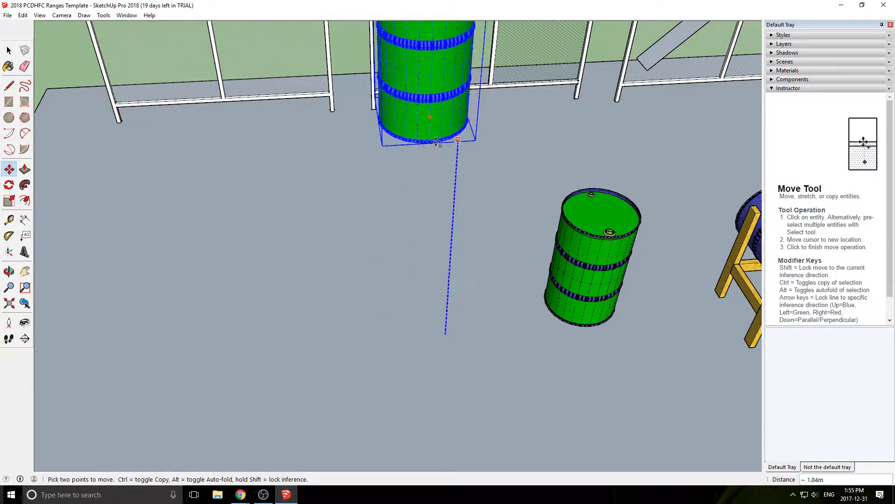
key("Escape")
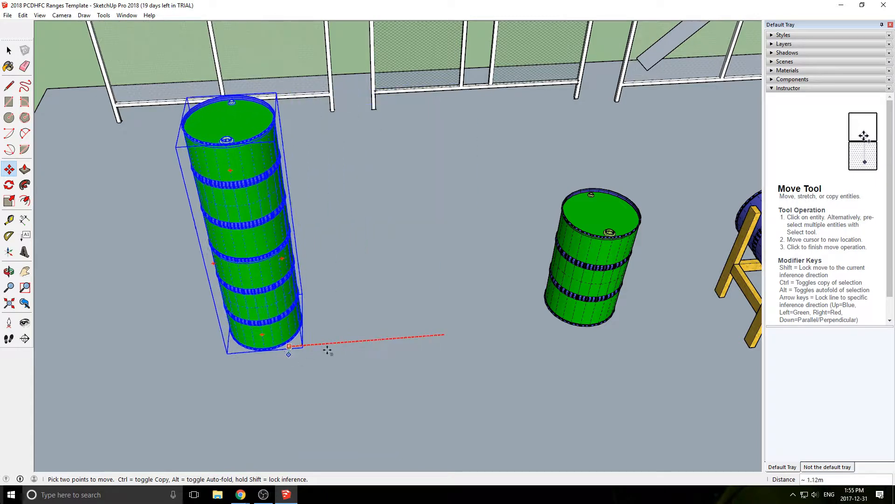
key("Down")
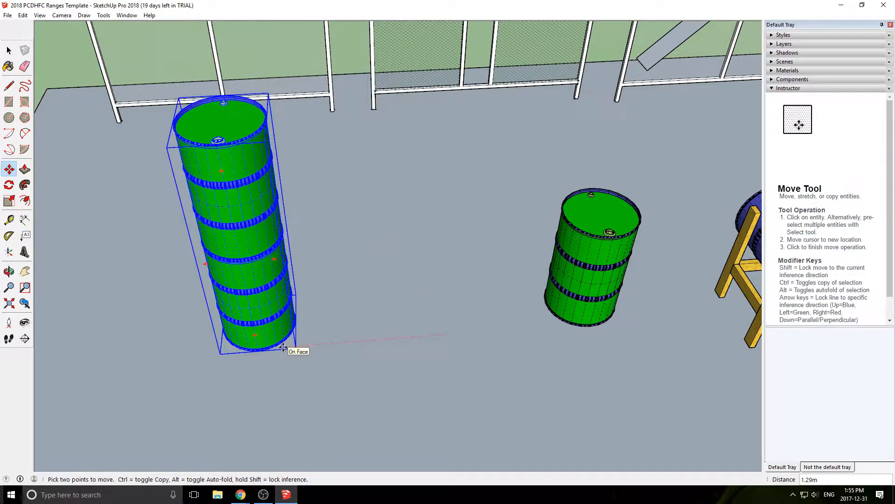
left_click(395, 351)
- Move the tall barrel stack about 1.34 m across the ground, away from the short green barrel
scroll(365, 339, "down", 2)
scroll(364, 339, "down", 4)
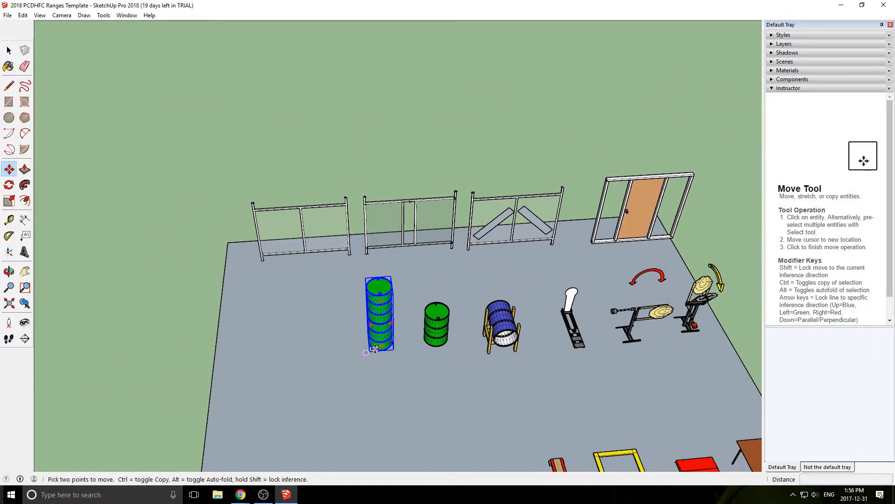
scroll(376, 349, "up", 6)
left_click(385, 296)
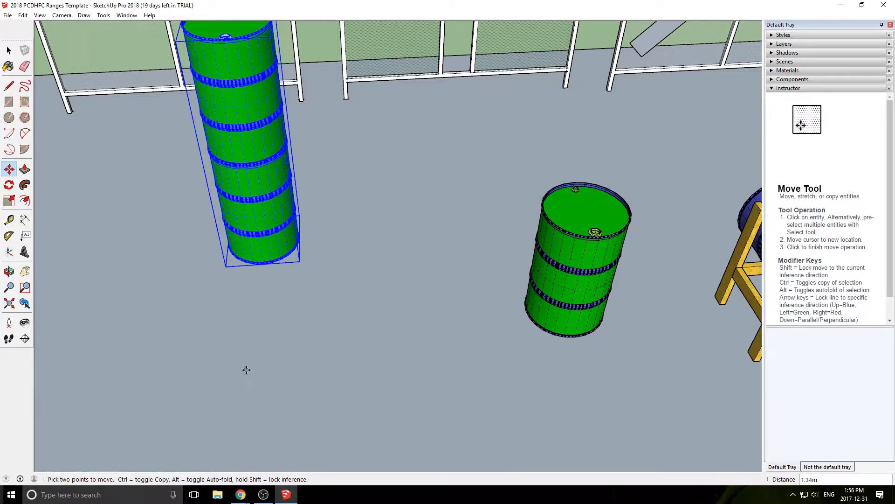
middle_click_drag(247, 370, 343, 286)
scroll(392, 272, "down", 2)
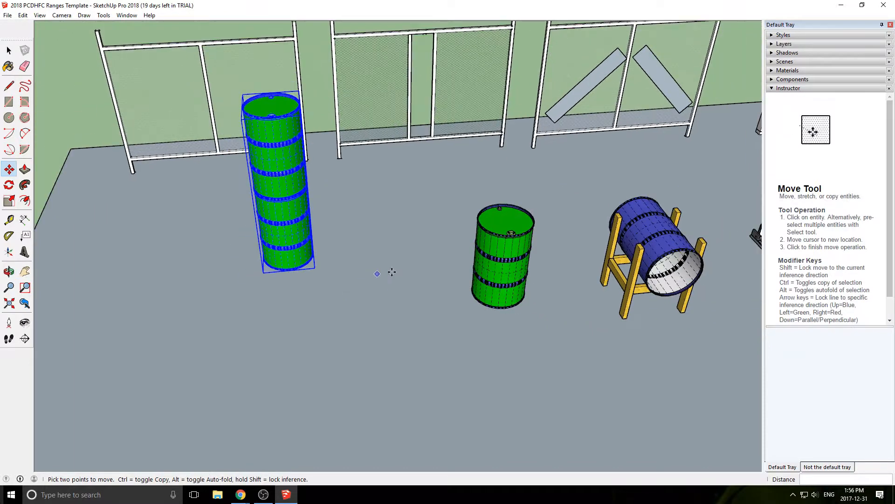
- Pick up the tall barrel stack near its base and place it closer to the wall frame behind it
scroll(405, 270, "up", 2)
scroll(304, 269, "up", 1)
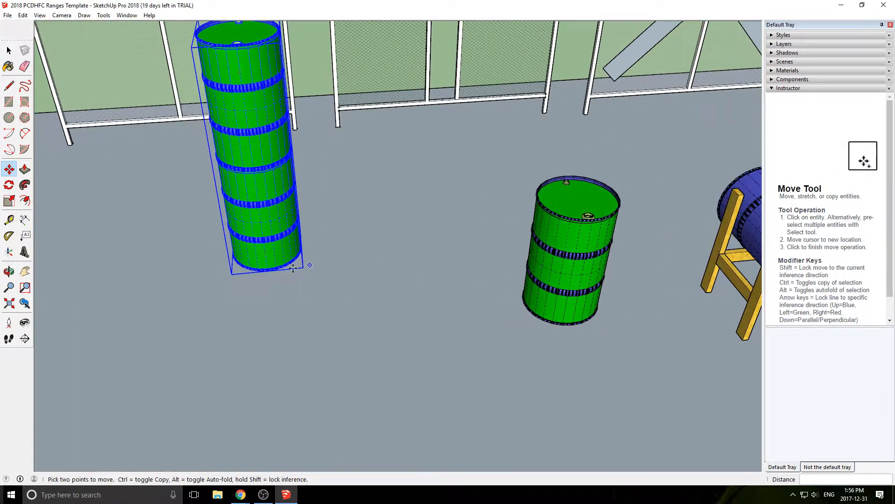
left_click(307, 277)
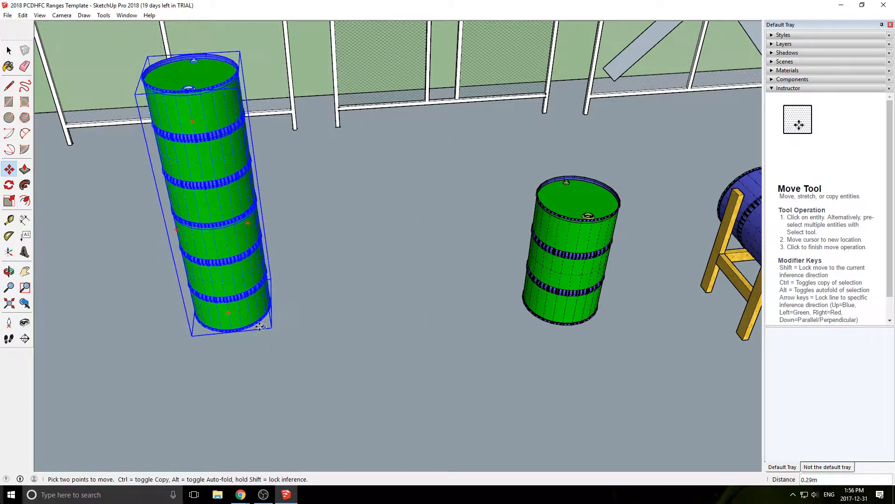
left_click(264, 235)
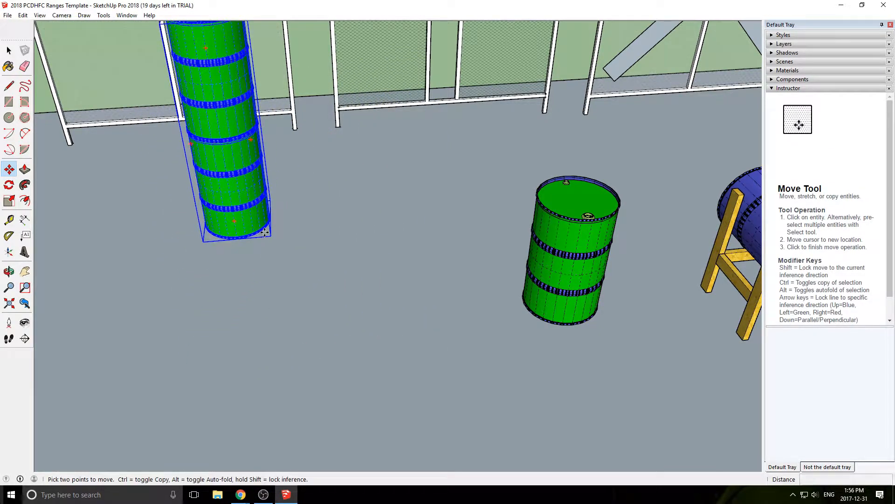
- Move the tall barrel stack in front of the middle wall frame, and shift it about 2.61 m along to the first frame
left_click(264, 232)
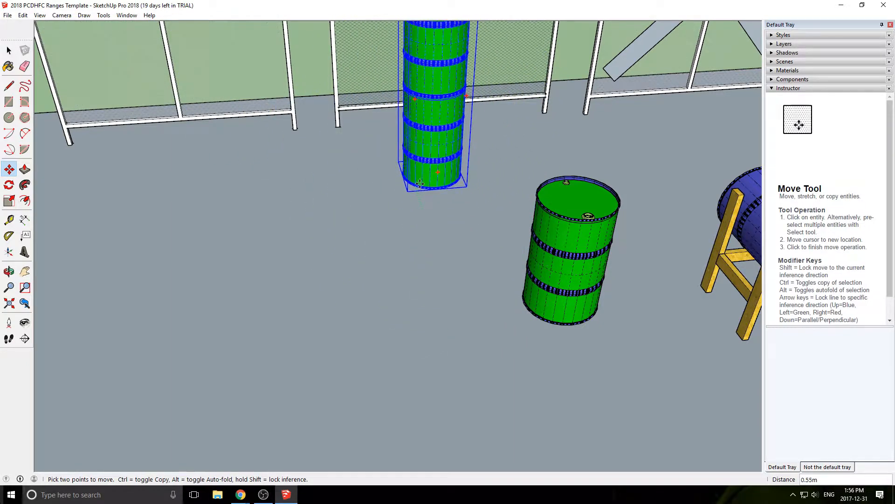
left_click(402, 164)
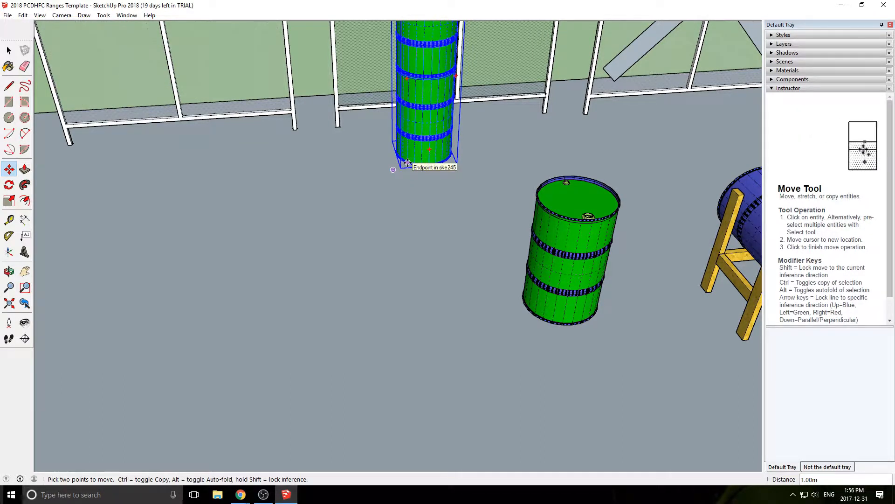
left_click(407, 163)
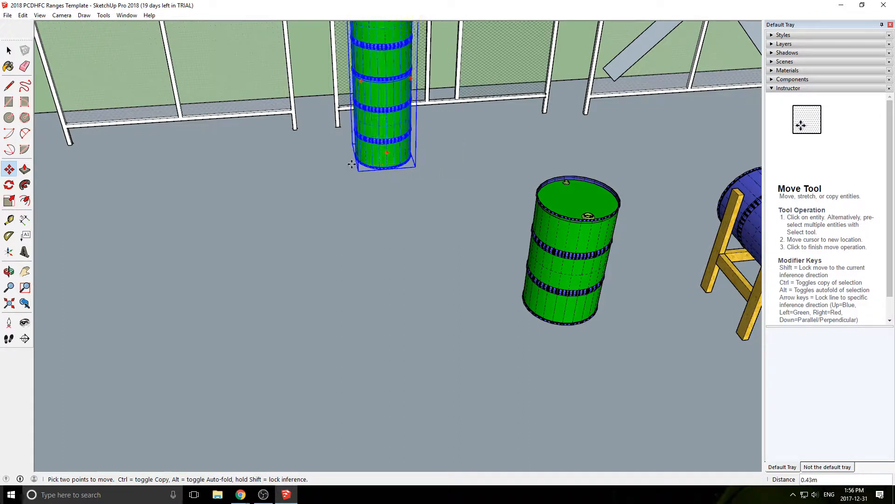
left_click(145, 181)
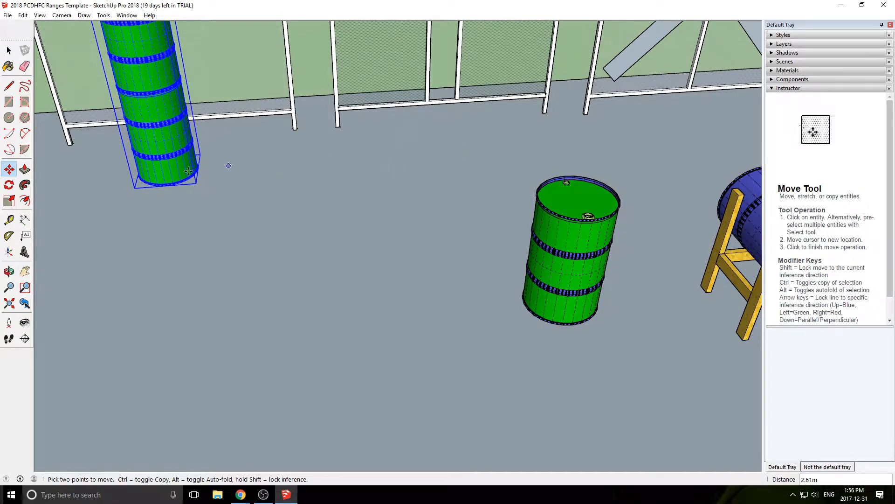
- Move the tall barrel stack about 11.11 m off the prop area onto the grass behind the neighbouring empty range
scroll(244, 220, "down", 10)
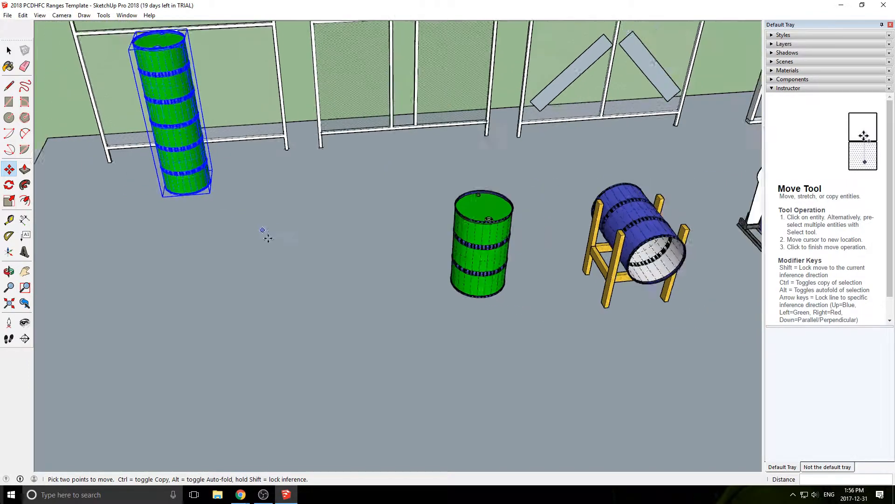
middle_click_drag(188, 336, 485, 223, "shift")
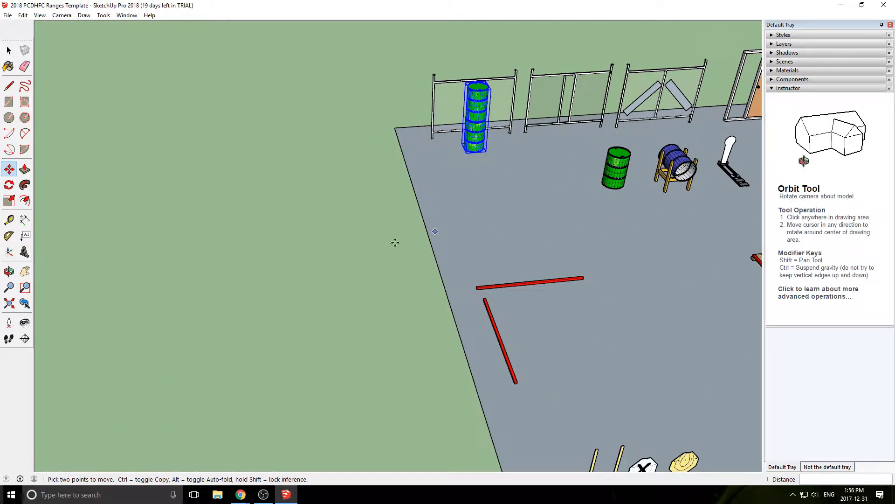
middle_click_drag(240, 272, 520, 194, "shift")
scroll(395, 271, "down", 3)
scroll(409, 331, "down", 6)
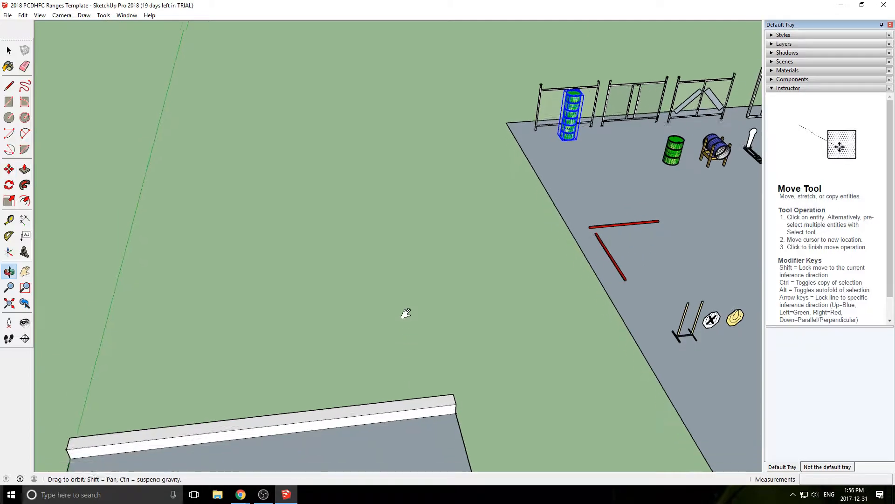
middle_click_drag(441, 398, 422, 299, "shift")
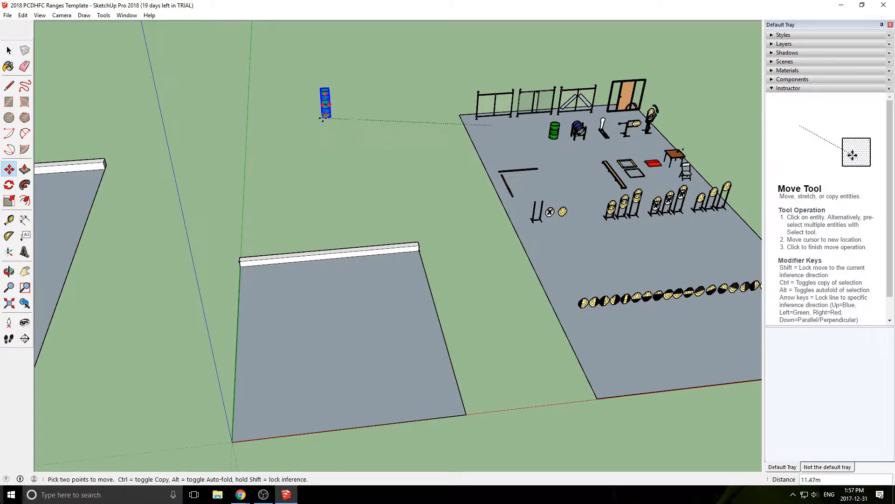
left_click(328, 136)
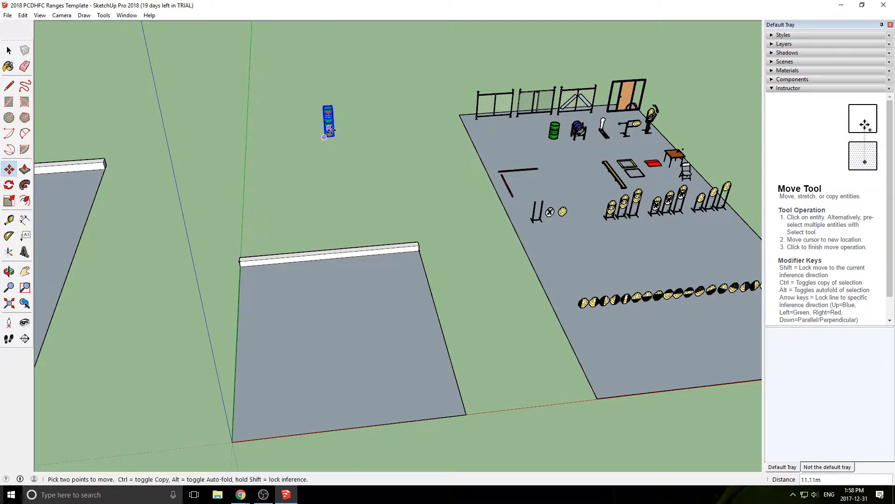
- Move the barrel stack about 16.96 m along the green axis onto the empty range, and check its base from below the ground
left_click(329, 127)
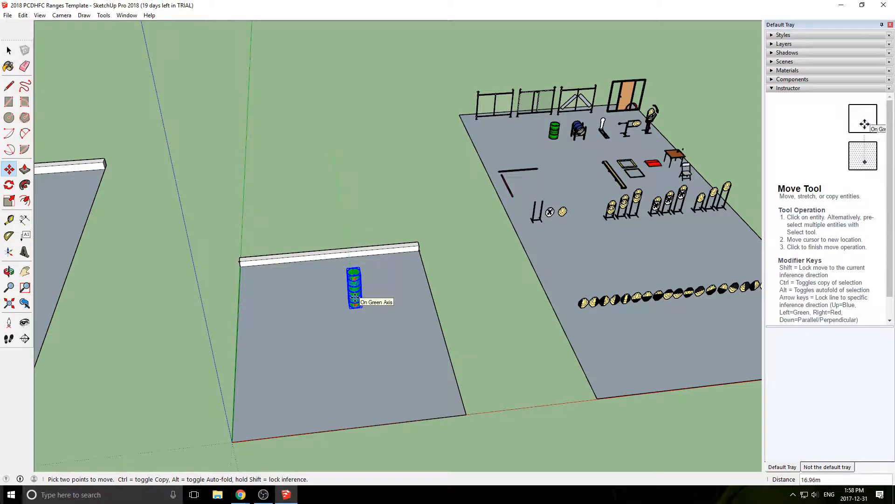
left_click(354, 298)
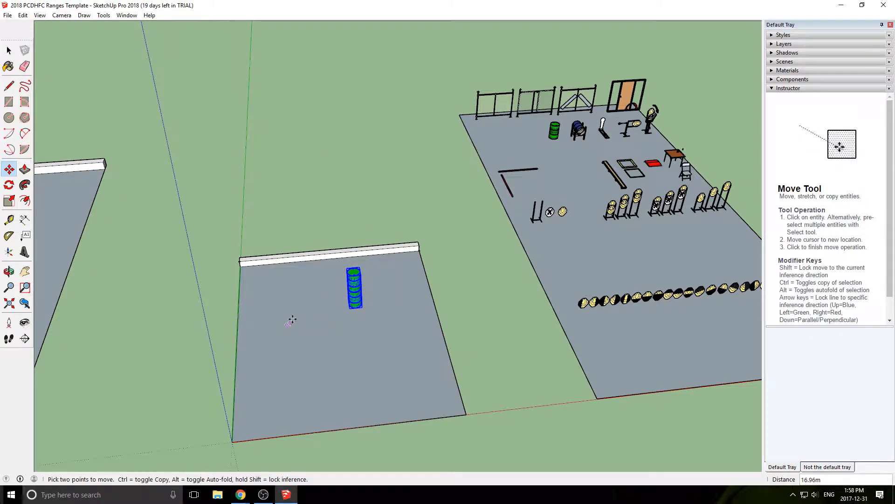
scroll(279, 326, "up", 8)
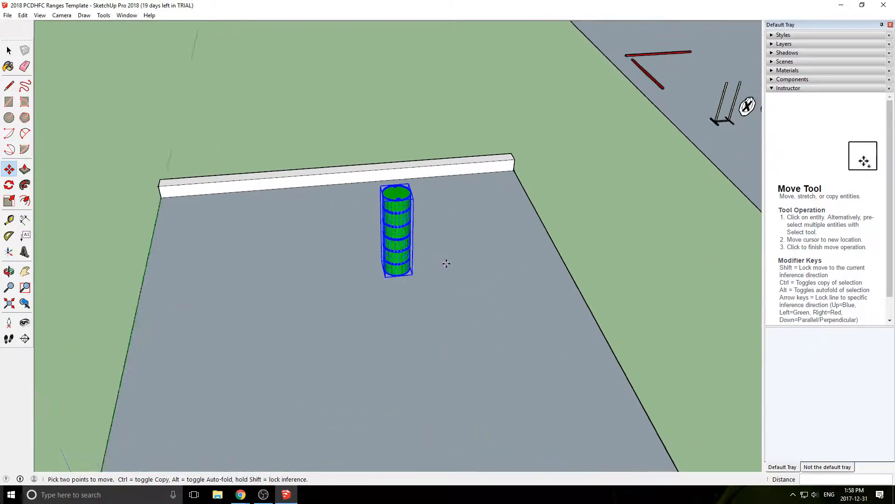
middle_click_drag(396, 289, 378, 35)
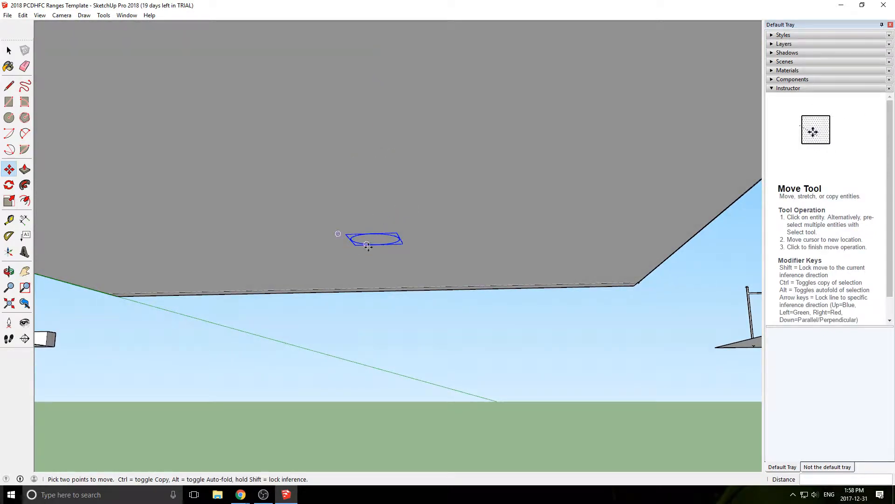
middle_click_drag(441, 131, 429, 266)
scroll(298, 225, "down", 3)
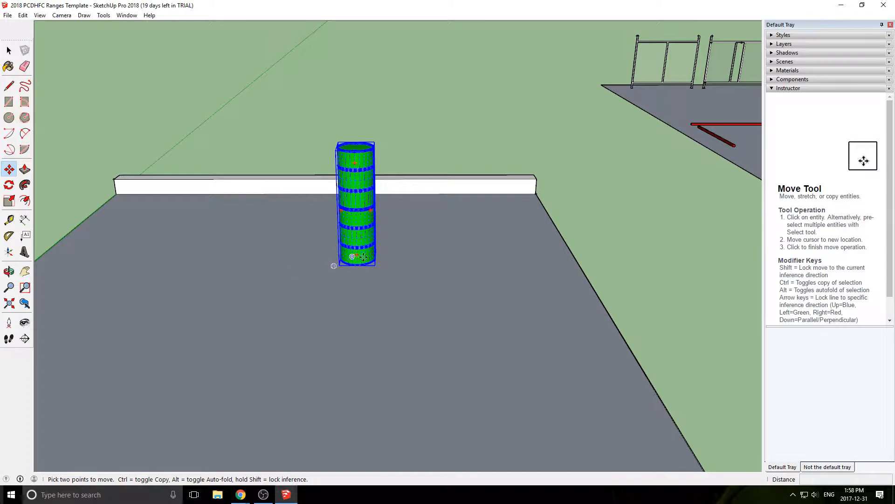
middle_click_drag(418, 228, 471, 291)
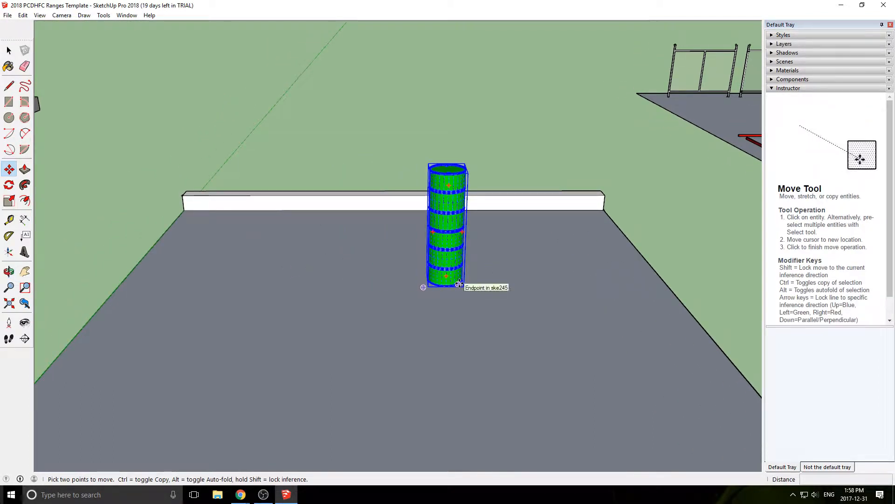
middle_click_drag(464, 288, 474, 186)
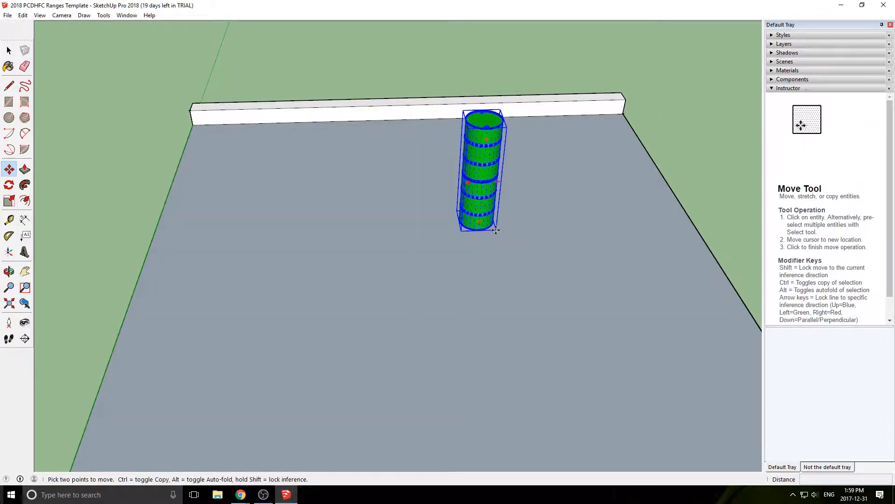
- Copy the tall barrel stack about 1.31 m along the red axis, toggling between moving and copying before placing it
left_click(492, 226)
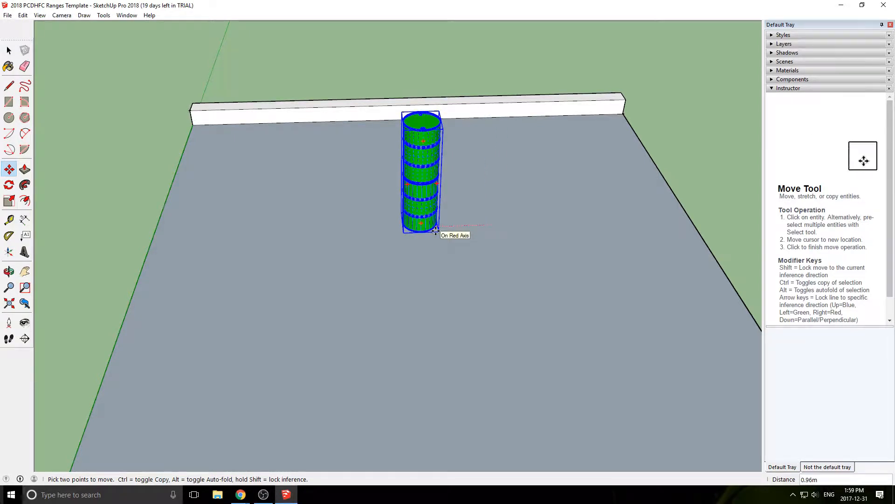
key("ctrl")
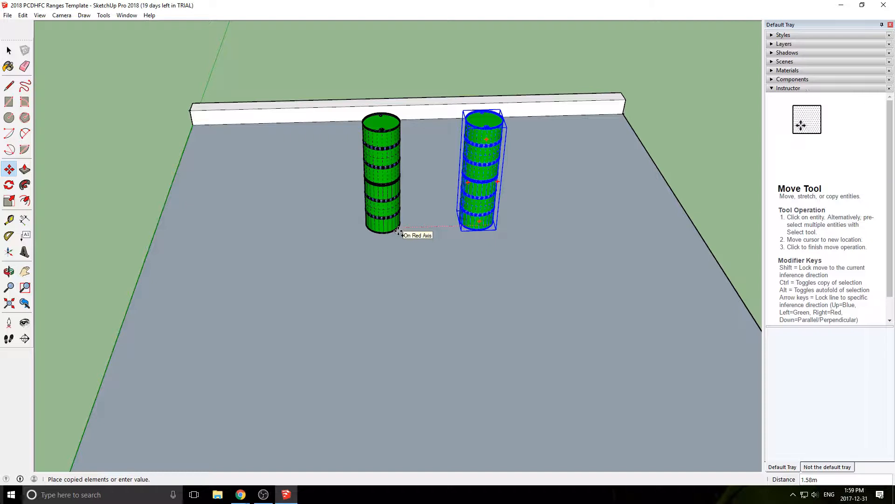
key("ctrl")
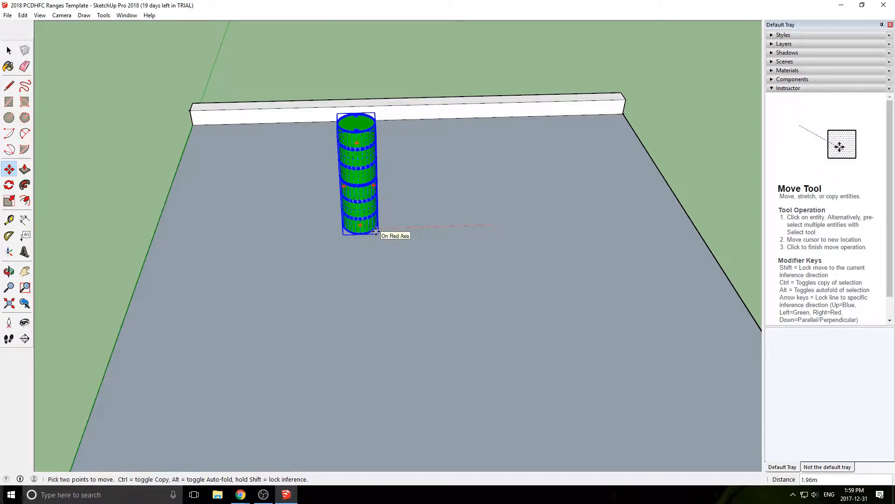
key("ctrl")
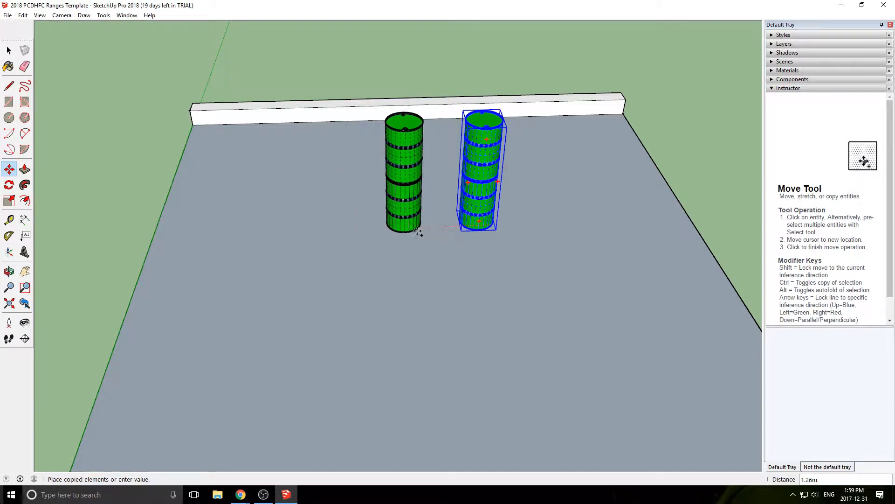
left_click(415, 231)
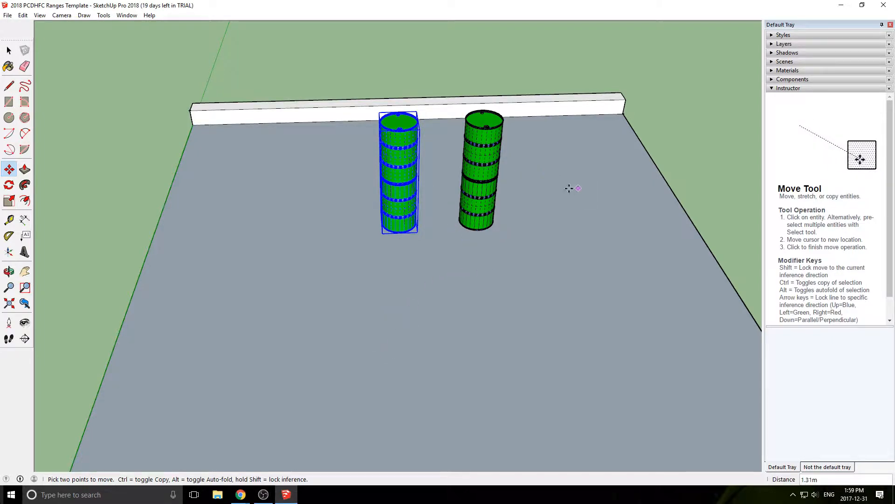
middle_click_drag(569, 188, 466, 216)
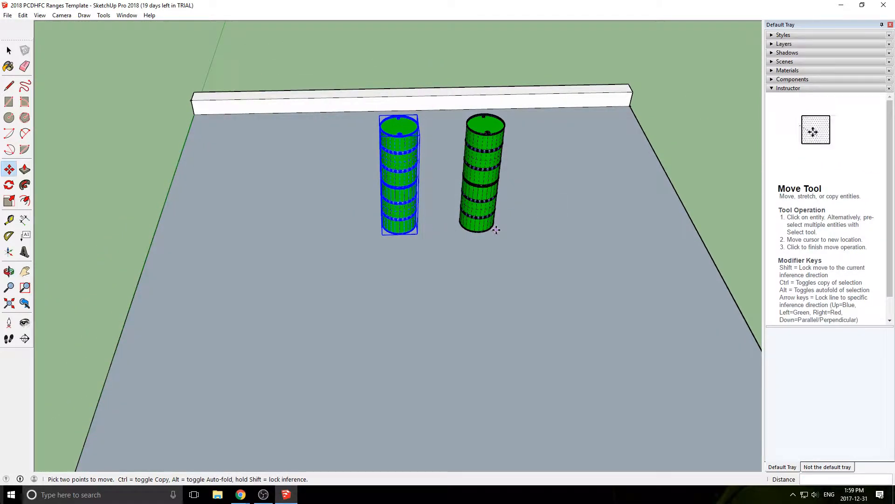
left_click(412, 230)
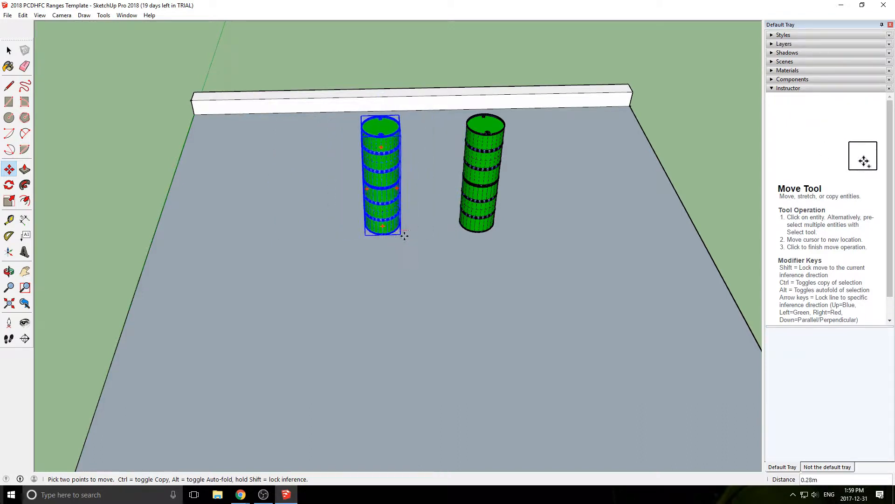
key("Escape")
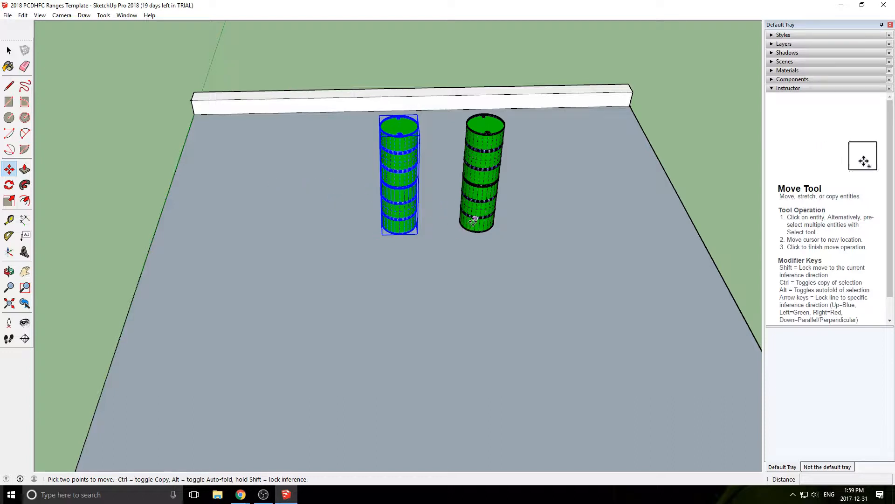
- Select the original barrel stack and move it about 0.39 m closer to the copy
key("space")
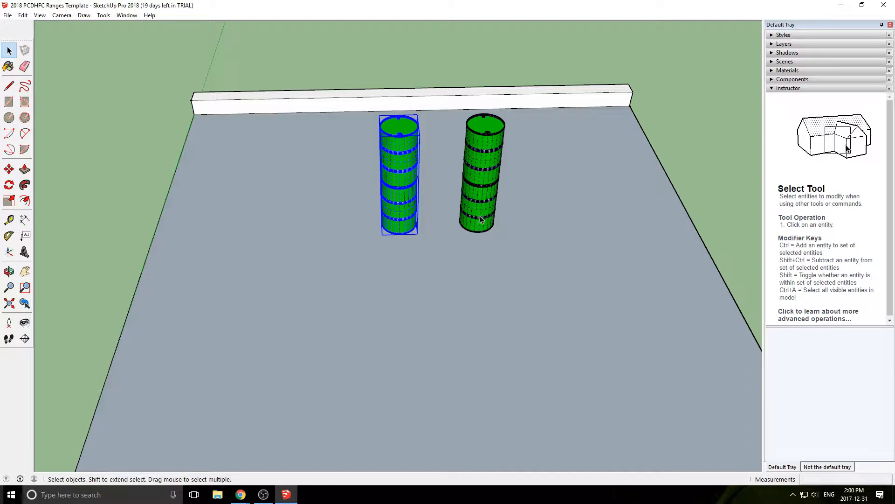
left_click(481, 213)
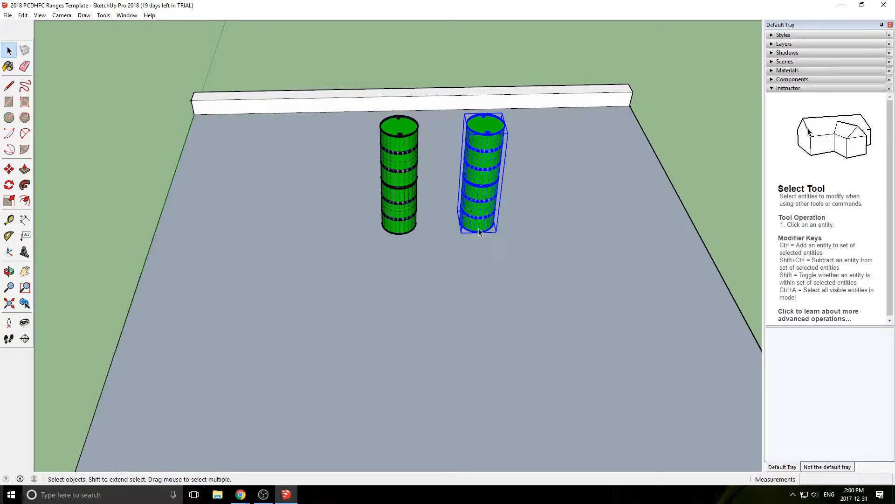
key("m")
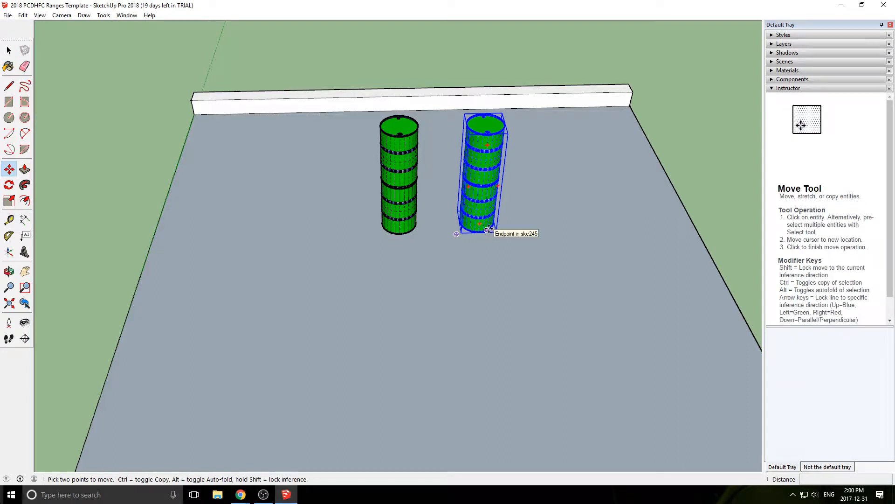
left_click(488, 229)
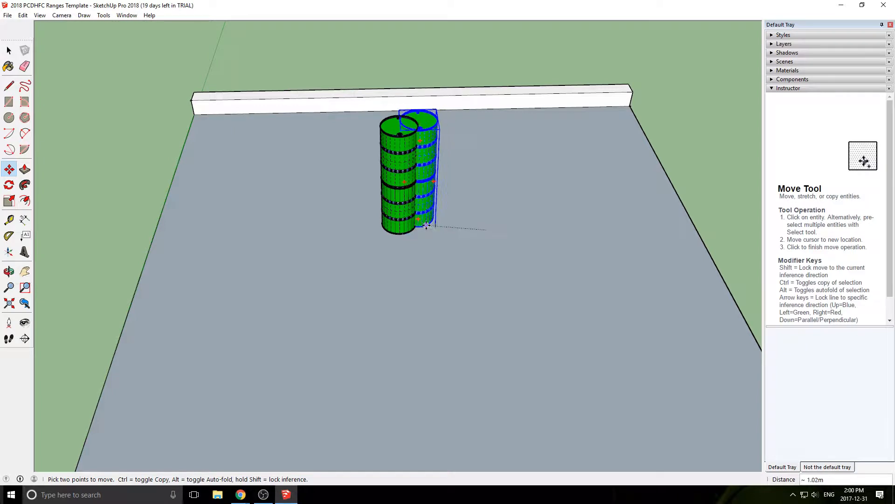
left_click(464, 228)
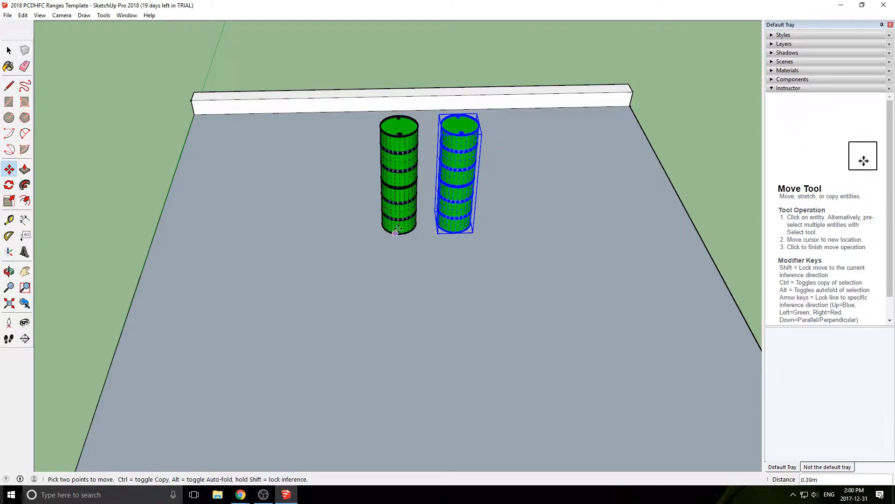
- Shift the original barrel stack by its base across the ground, slightly nearer to the white wall behind it
scroll(415, 198, "up", 5)
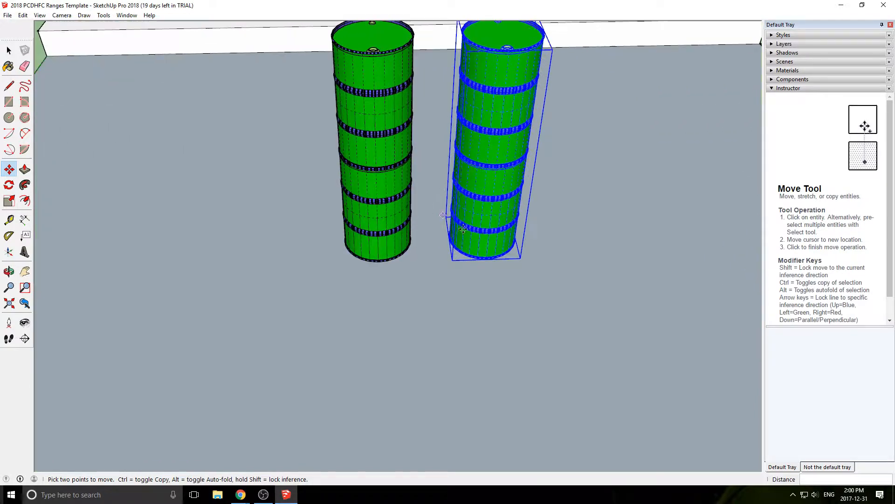
left_click(488, 250)
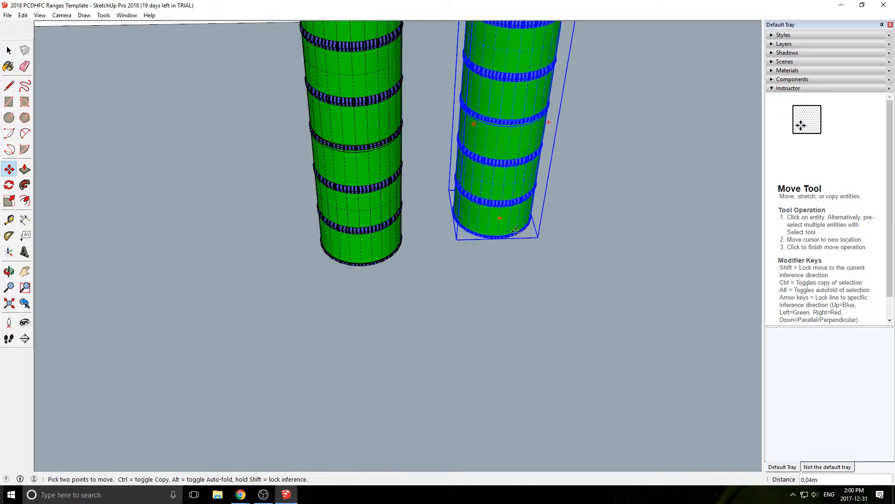
scroll(506, 224, "down", 8)
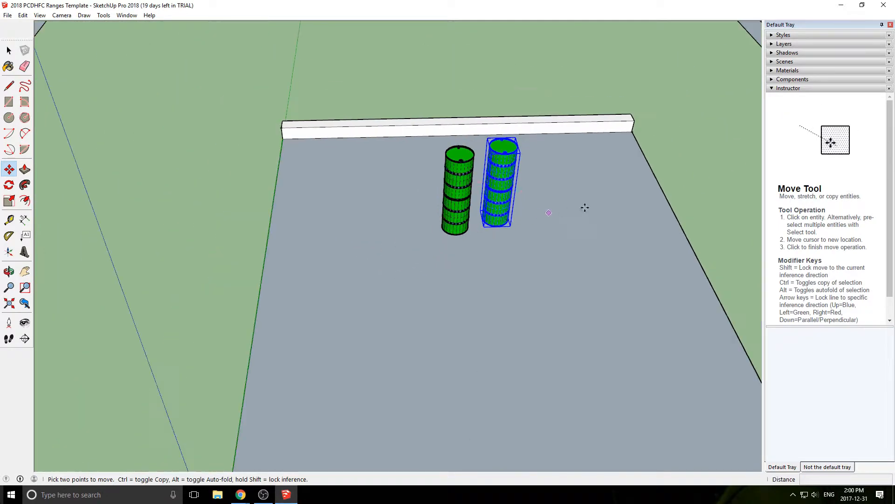
middle_click_drag(584, 203, 436, 237)
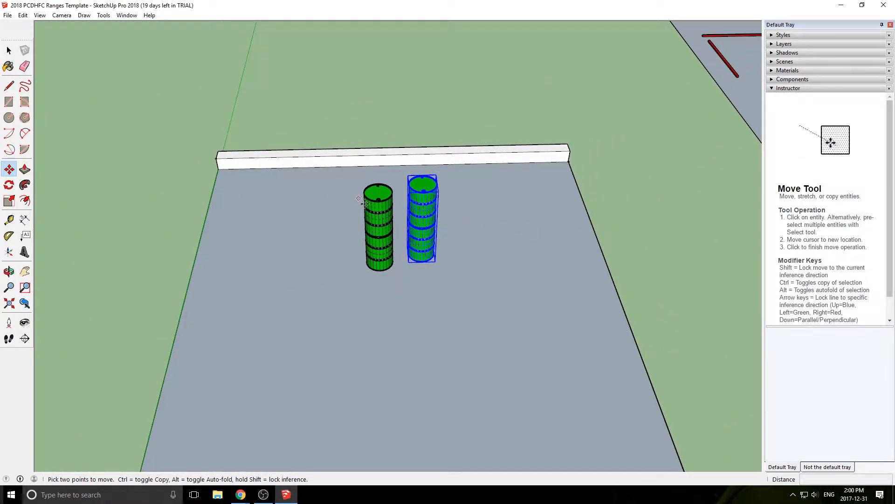
scroll(306, 206, "up", 2)
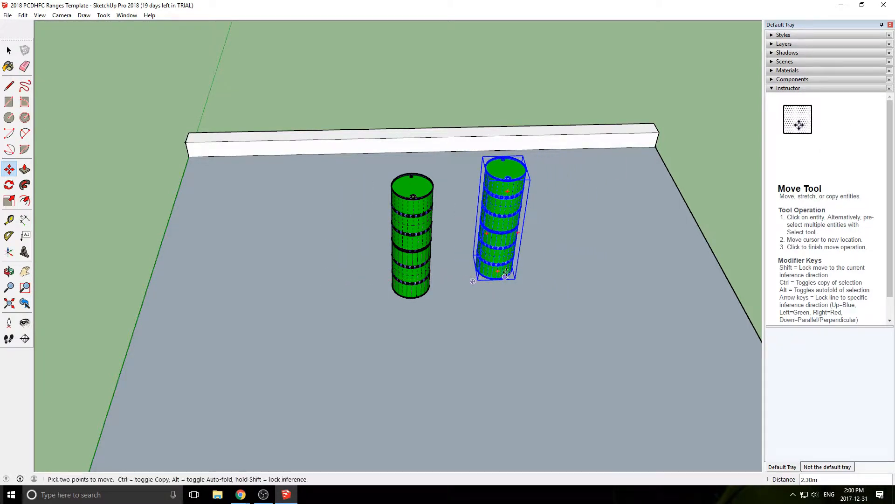
- Move the original barrel stack about 2.55 m past the copy to its opposite side, working from the far end of the range
middle_click_drag(562, 259, 478, 260)
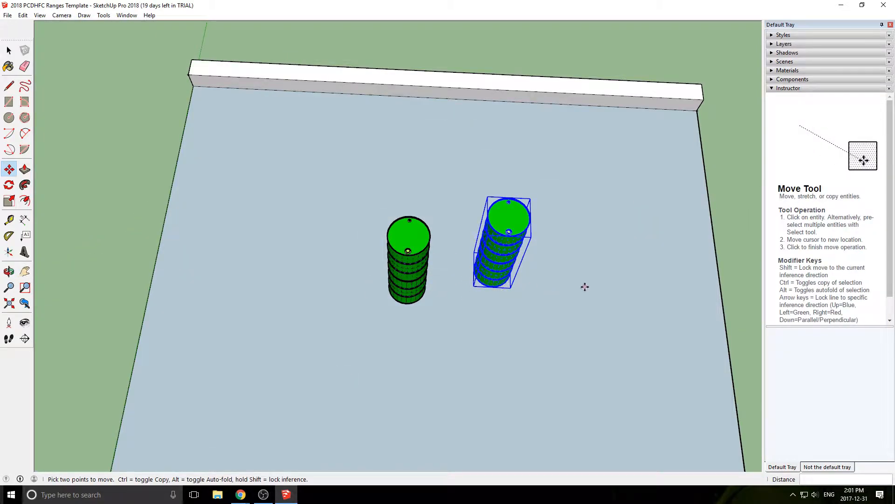
middle_click_drag(584, 286, 294, 311)
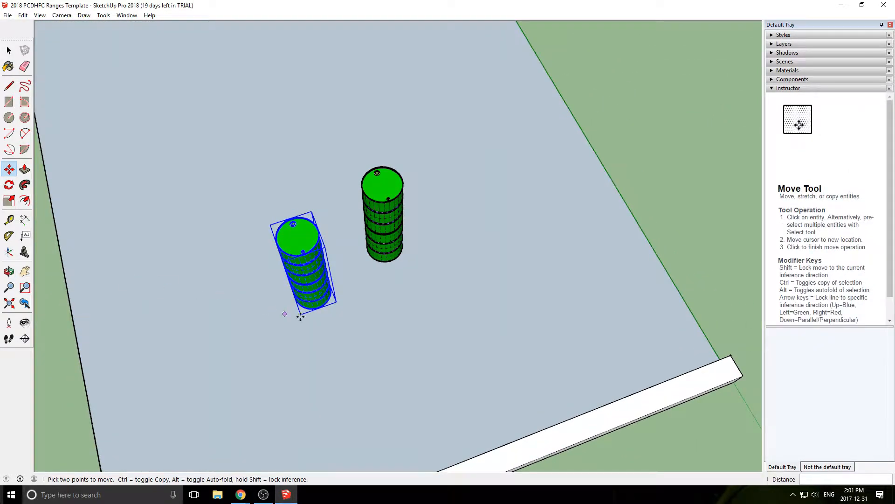
left_click(332, 305)
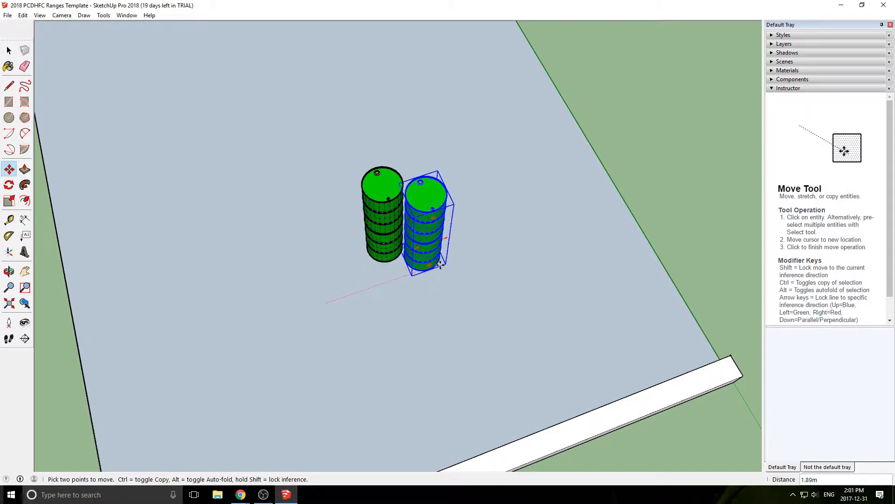
left_click(475, 244)
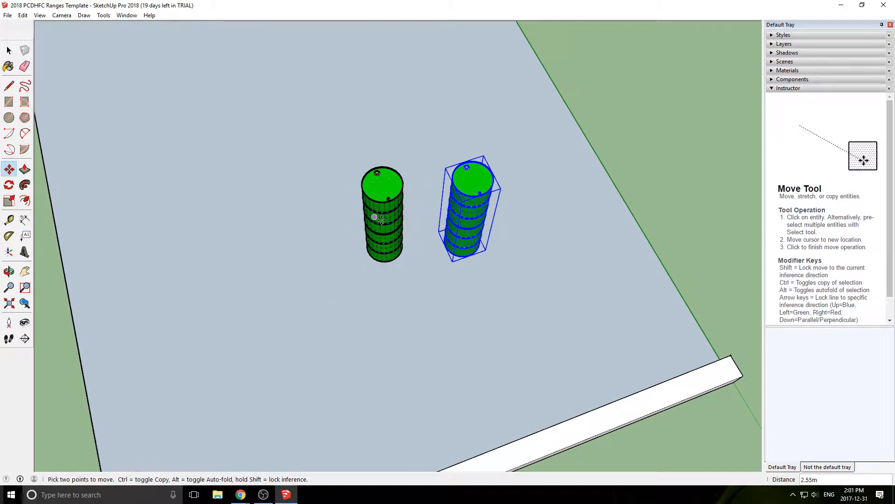
middle_click_drag(238, 238, 492, 273)
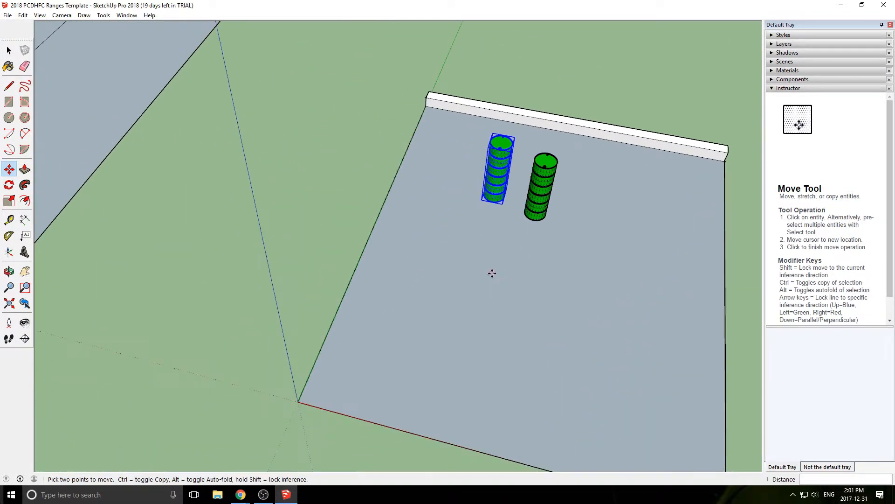
scroll(520, 206, "up", 5)
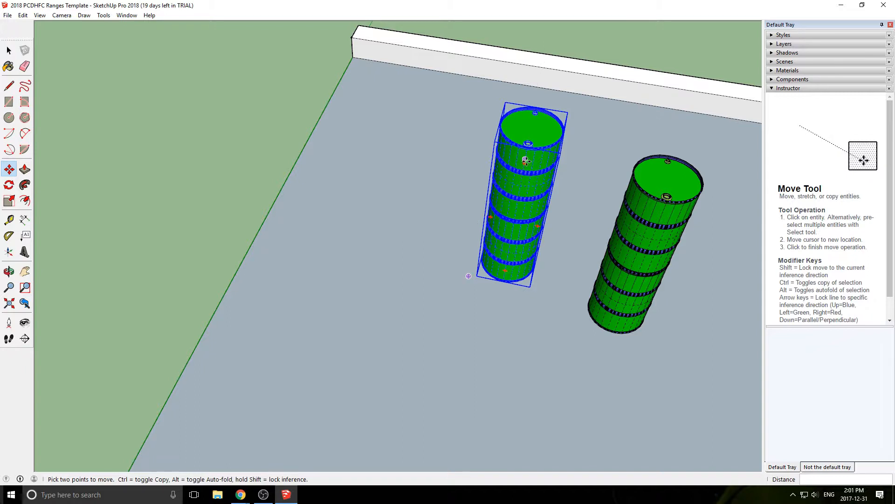
key("q")
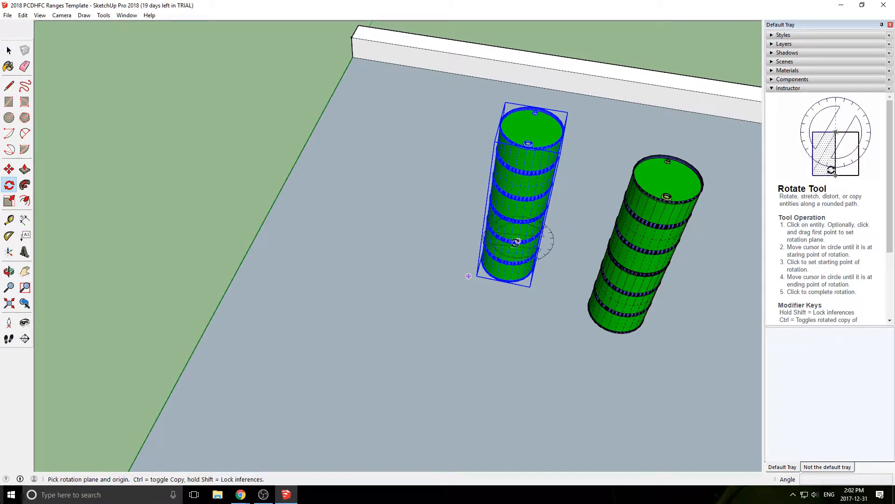
key("space")
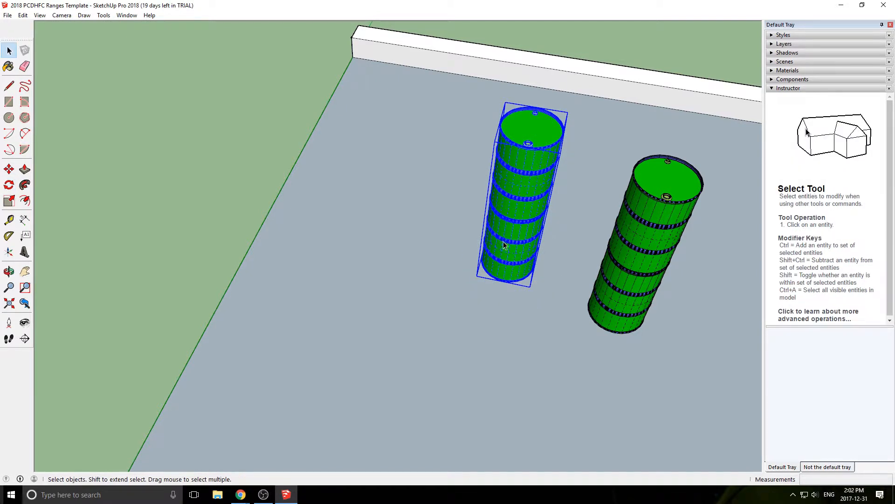
key("m")
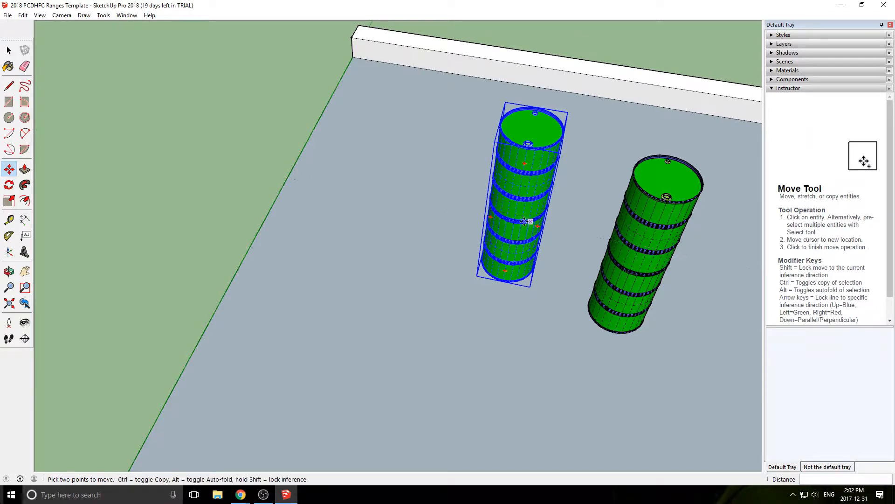
left_click(525, 163)
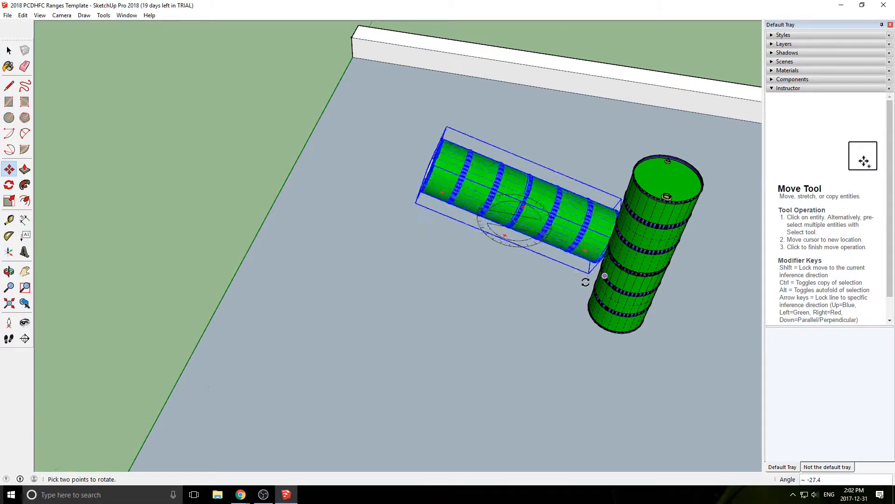
key("Escape")
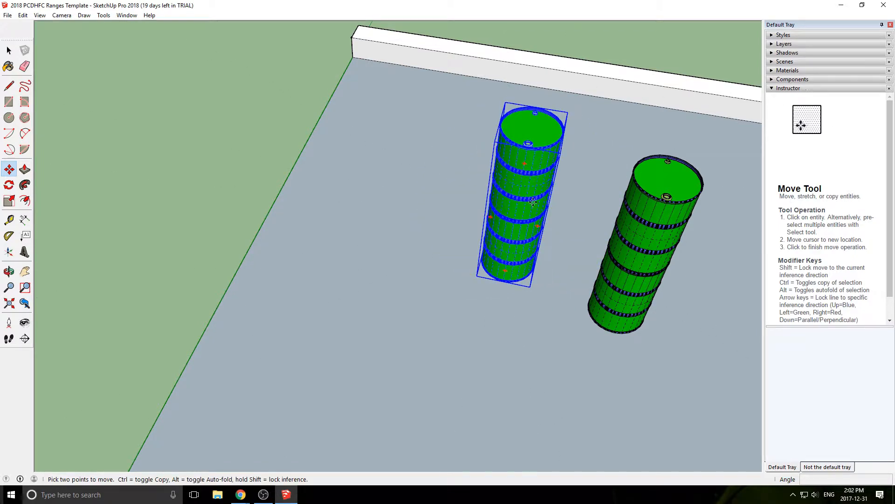
- Select the plain two-panel mesh wall at the end of the props area and inspect its netting up close
scroll(512, 187, "down", 6)
middle_click_drag(678, 198, 209, 203, "shift")
middle_click_drag(523, 181, 439, 259, "shift")
key("space")
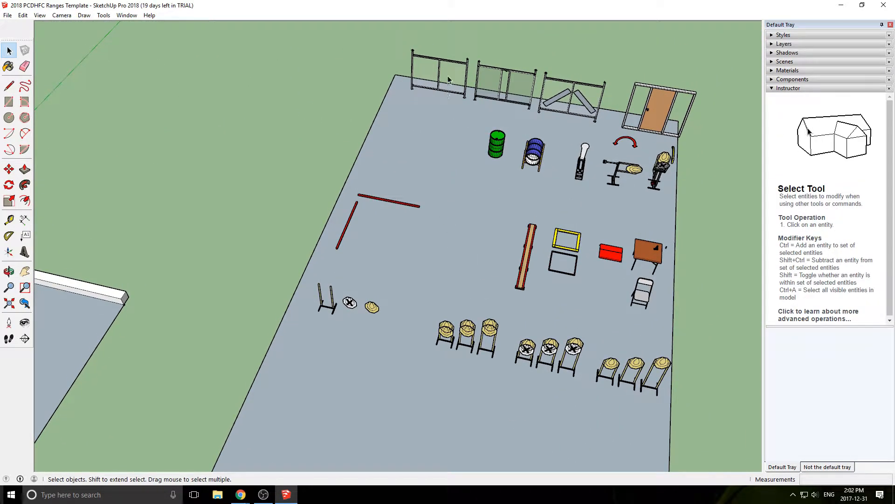
left_click(449, 75)
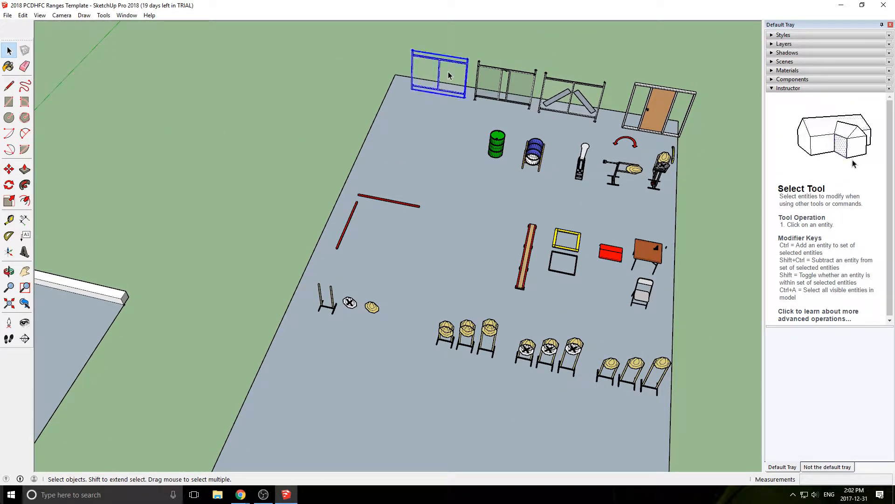
scroll(452, 69, "up", 6)
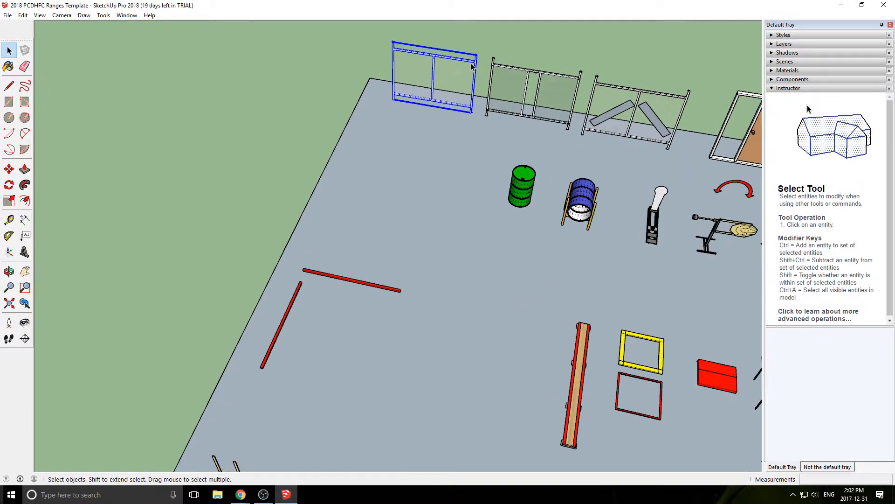
scroll(437, 70, "up", 8)
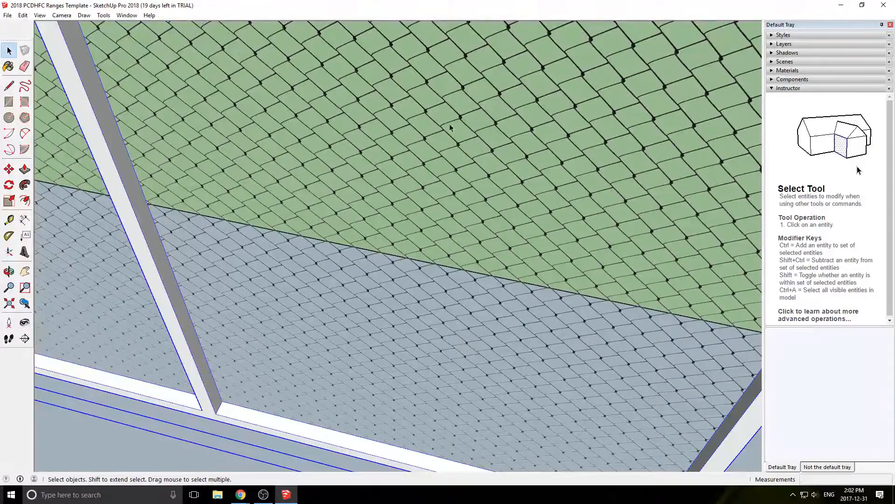
scroll(434, 122, "down", 10)
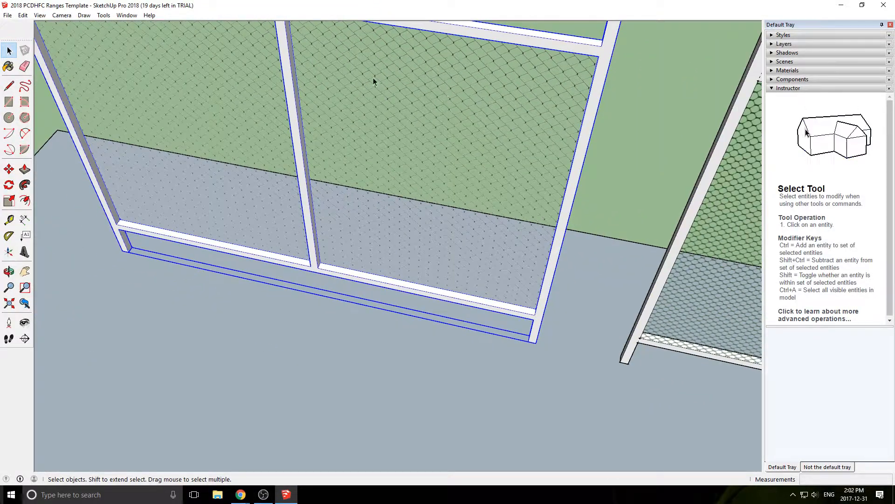
scroll(443, 98, "up", 2)
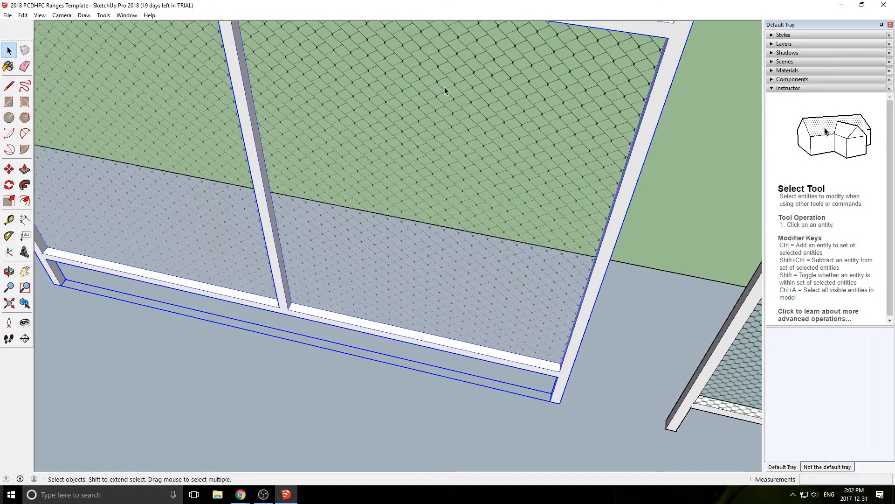
scroll(460, 90, "down", 10)
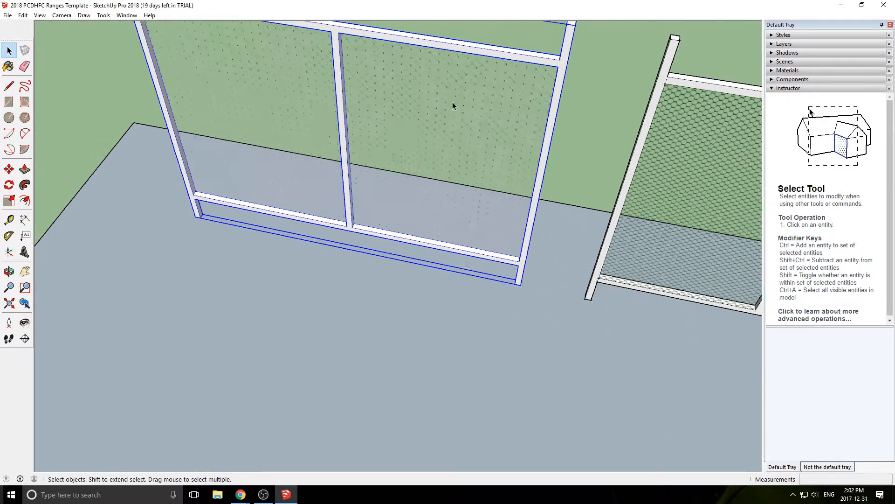
left_click(332, 80)
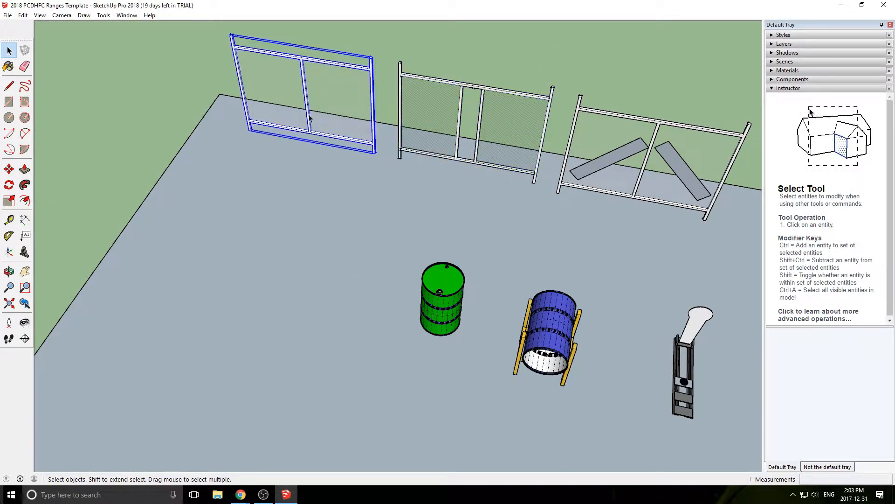
- Move the selected mesh wall about 10.39 m along the red axis, out of the props area towards the range with the barrels
middle_click_drag(203, 236, 454, 82, "shift")
scroll(357, 185, "down", 5)
scroll(362, 188, "up", 4)
scroll(407, 143, "down", 3)
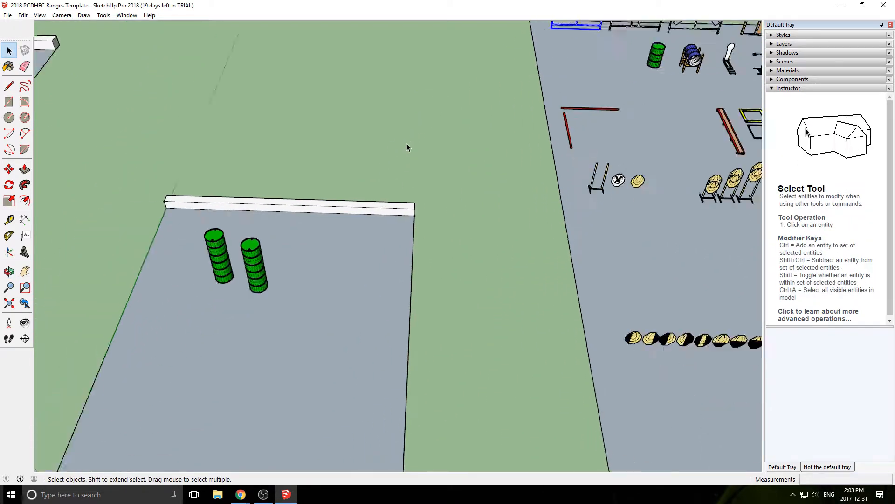
middle_click_drag(409, 141, 450, 162)
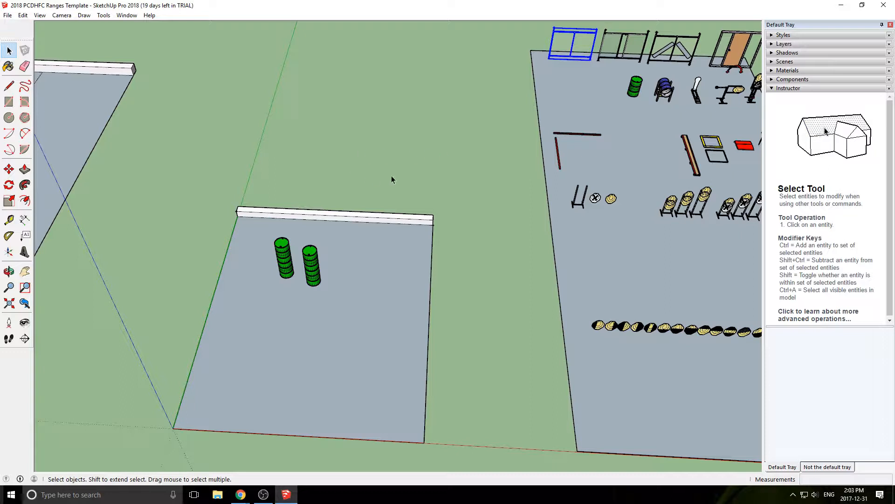
key("m")
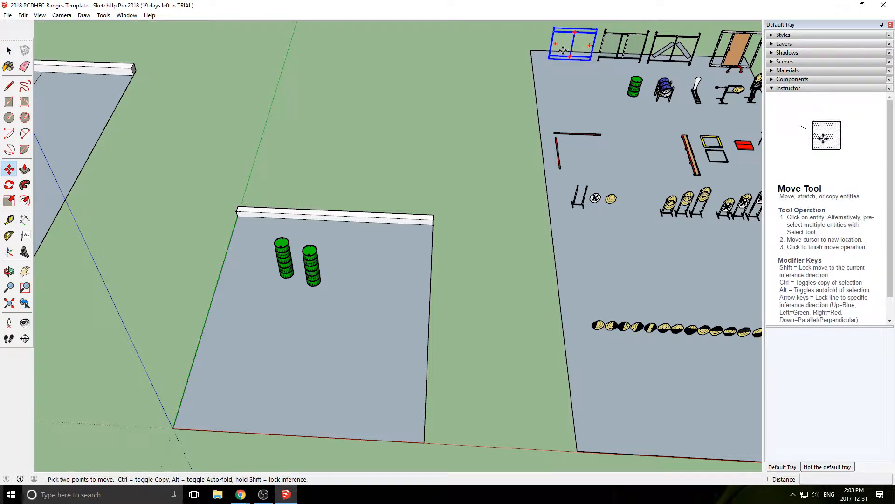
left_click(563, 50)
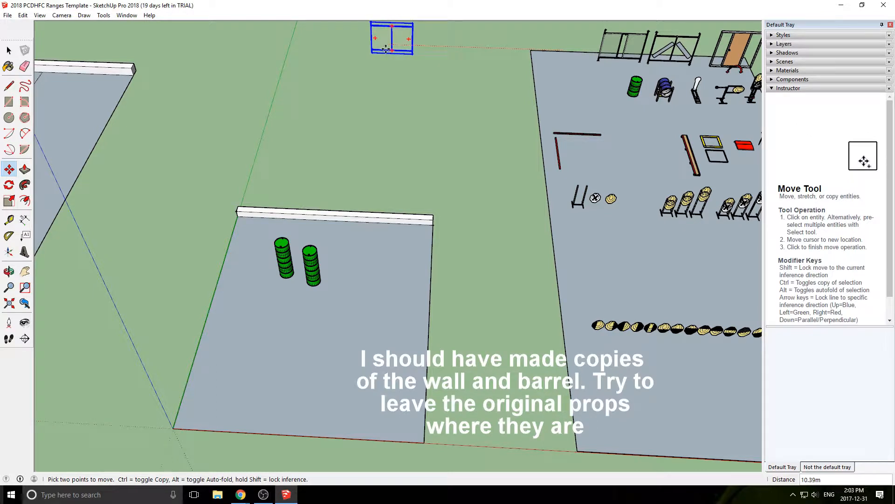
left_click(386, 49)
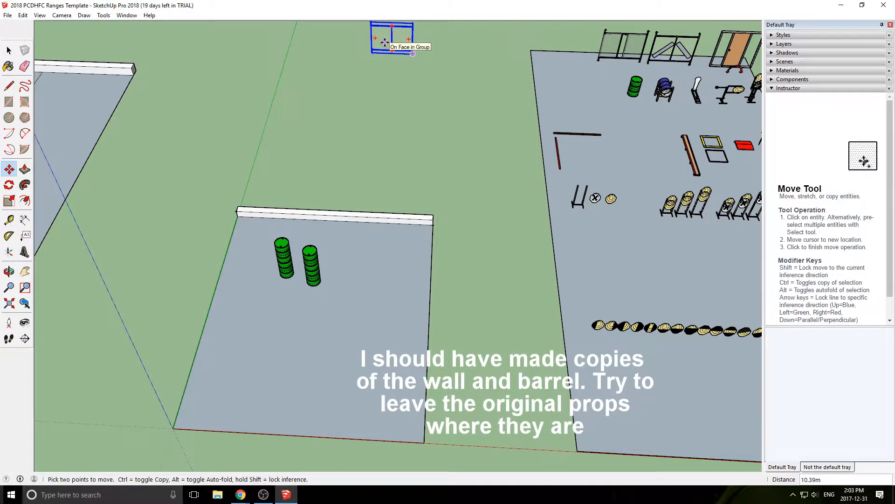
- Move the mesh wall about 16.59 m along the green axis onto the range, beside the two barrel stacks
left_click(385, 42)
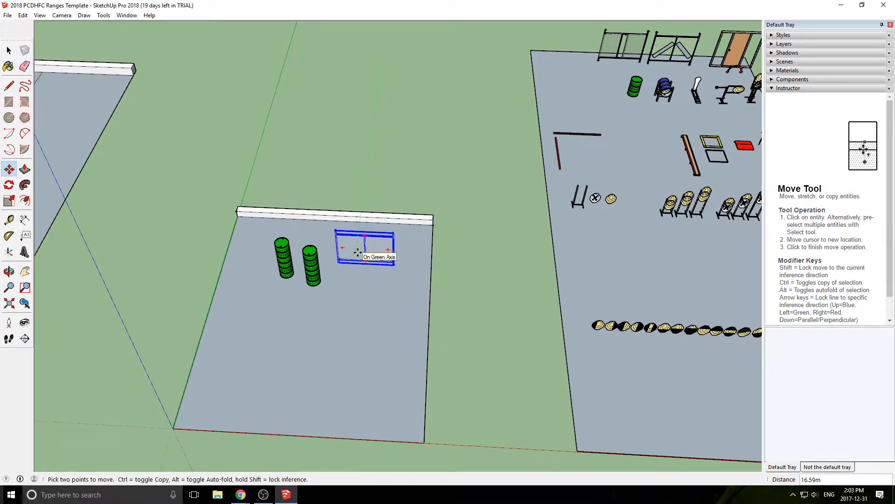
scroll(336, 235, "up", 7)
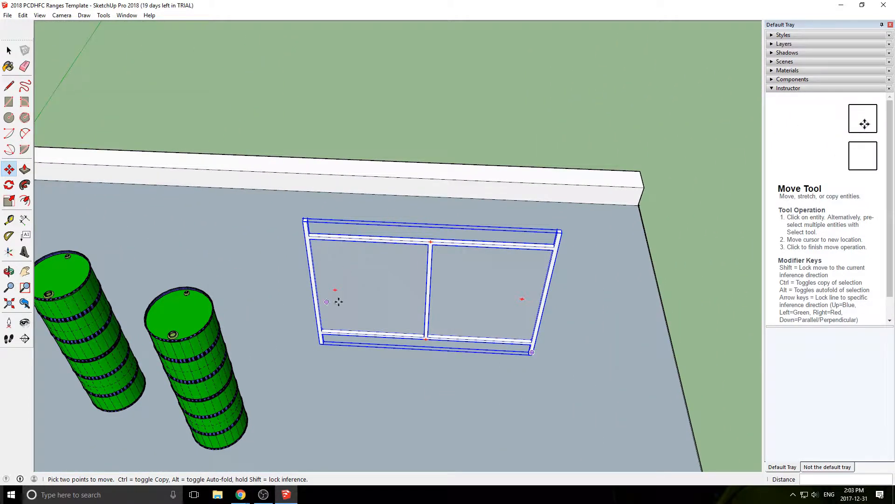
middle_click_drag(314, 368, 313, 245)
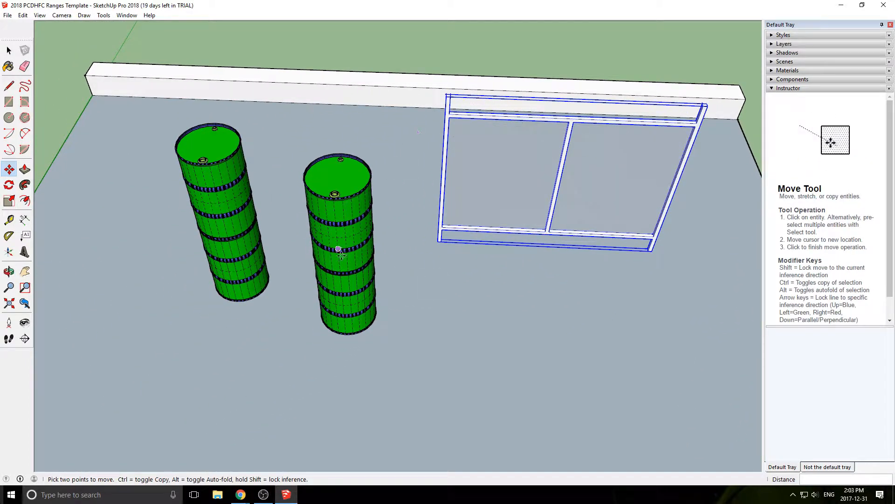
- Move the barrel stack nearest the mesh wall about 1.53 m along the green axis, away from the white wall
key("space")
left_click(346, 312)
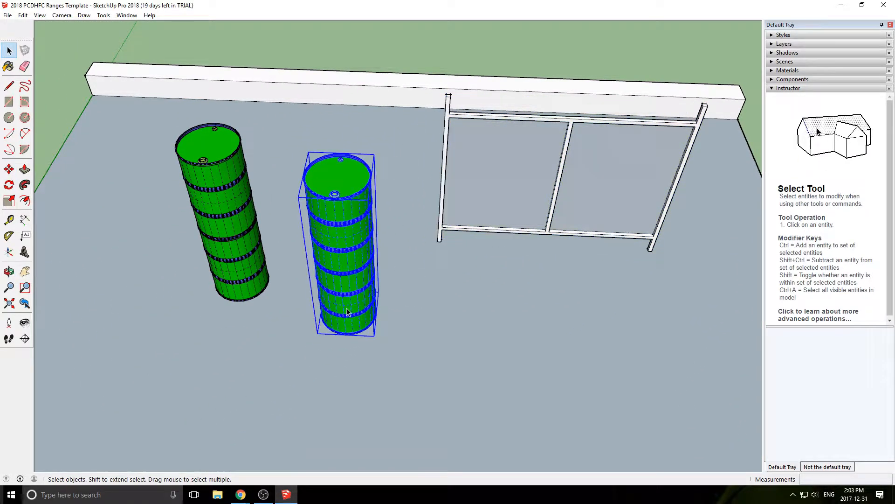
key("m")
left_click(349, 308)
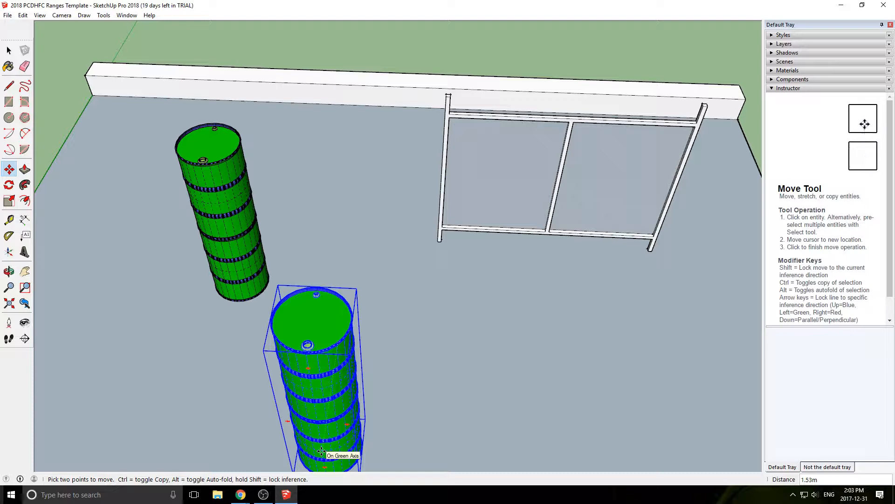
left_click(321, 451)
middle_click_drag(413, 349, 327, 192)
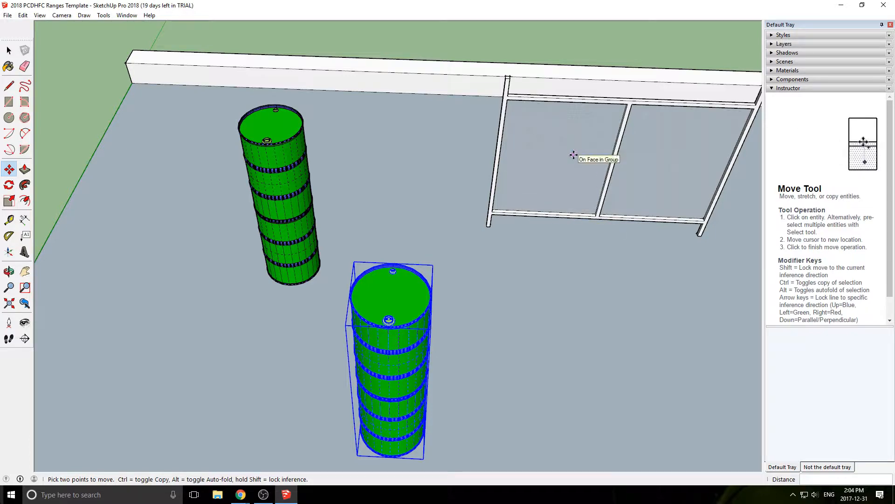
- Select the mesh wall and rotate it -90° about its vertical centre using the Move tool's rotation grip
key("space")
left_click(552, 164)
middle_click_drag(582, 156, 452, 258)
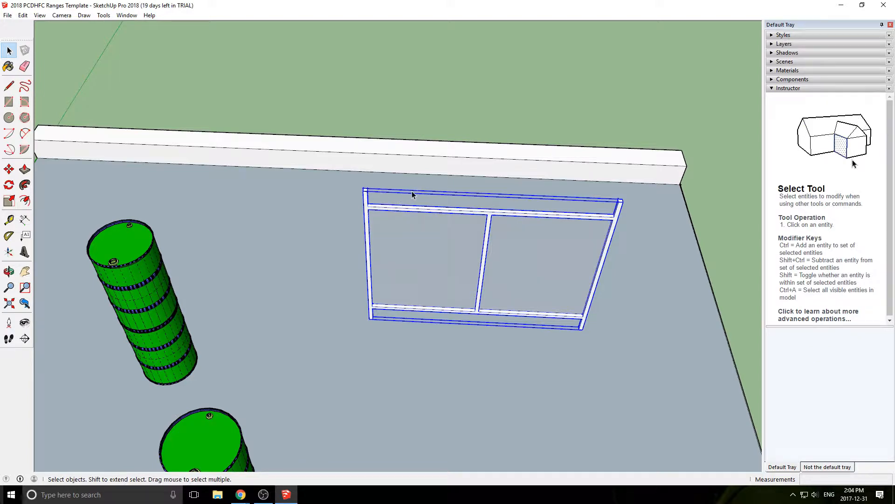
scroll(414, 194, "down", 4)
scroll(403, 293, "up", 1)
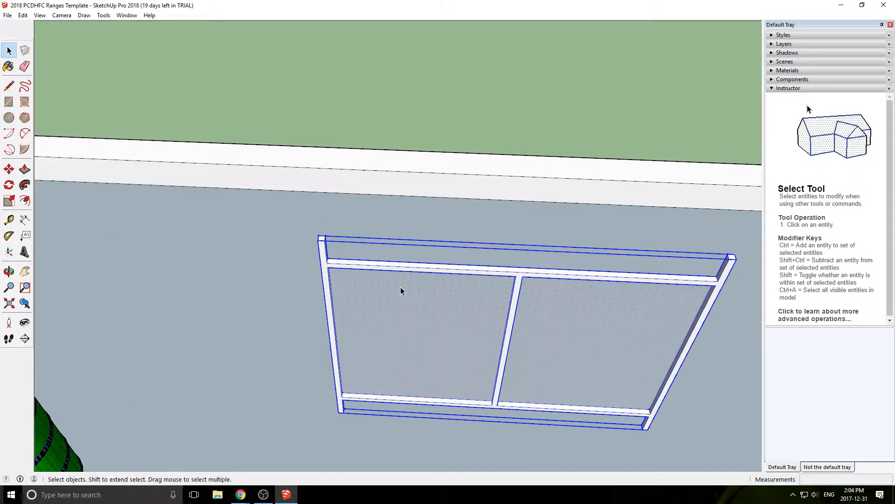
key("m")
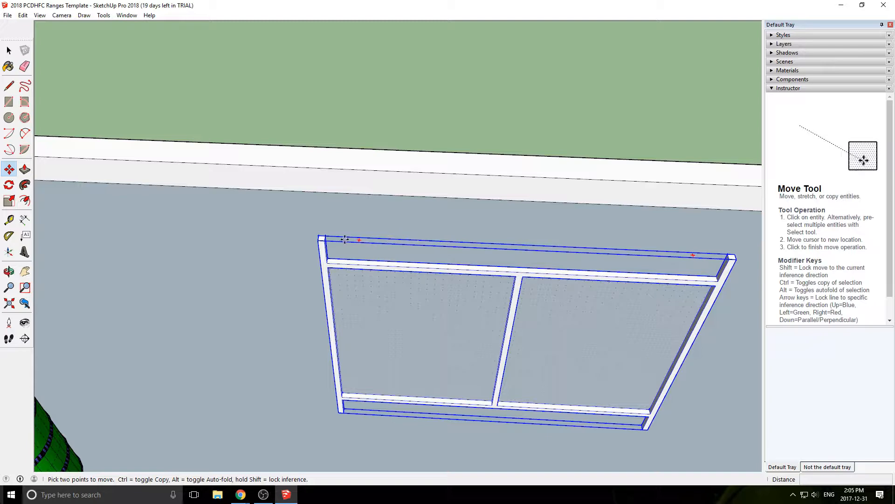
scroll(354, 237, "up", 3)
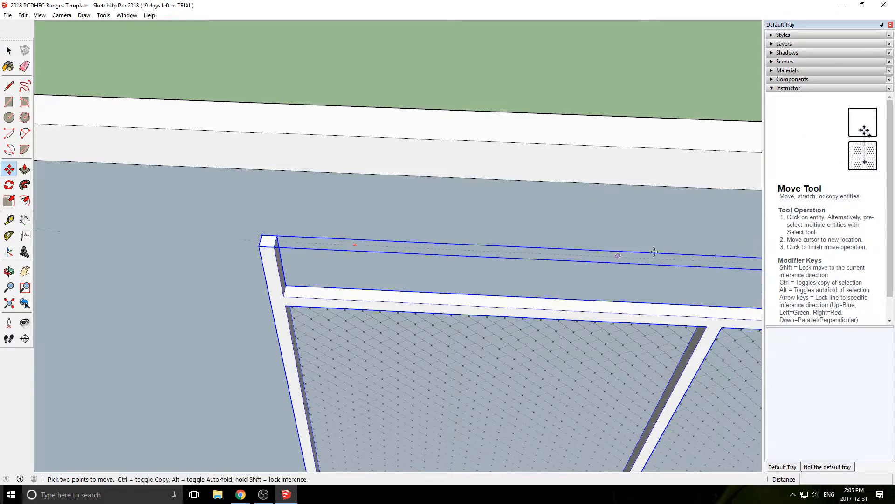
scroll(530, 266, "down", 3)
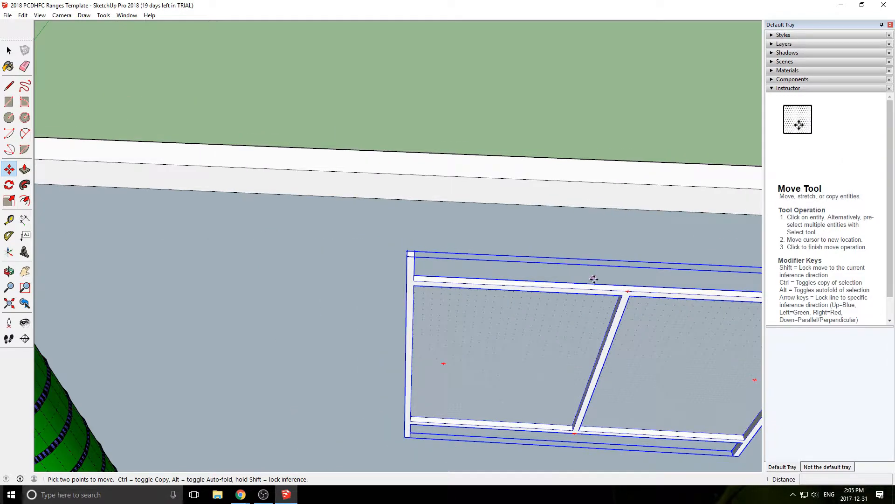
middle_click_drag(594, 280, 317, 291)
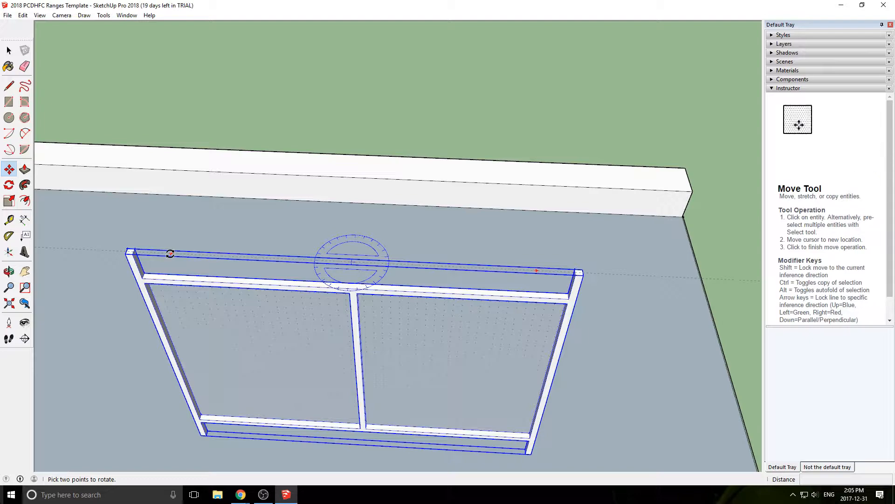
left_click(170, 254)
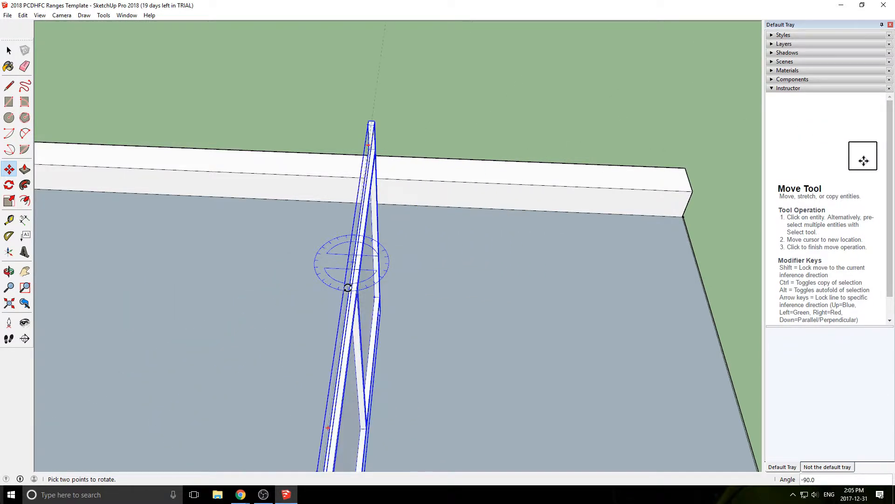
left_click(347, 289)
- Try rotating the mesh wall about its vertical centre again, swinging it through angles such as -120°
middle_click_drag(443, 336, 170, 273)
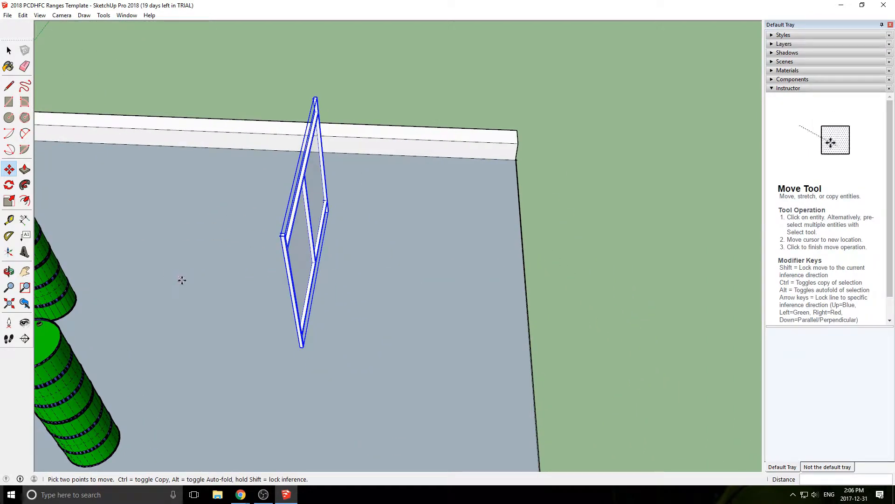
scroll(217, 281, "up", 2)
left_click(372, 276)
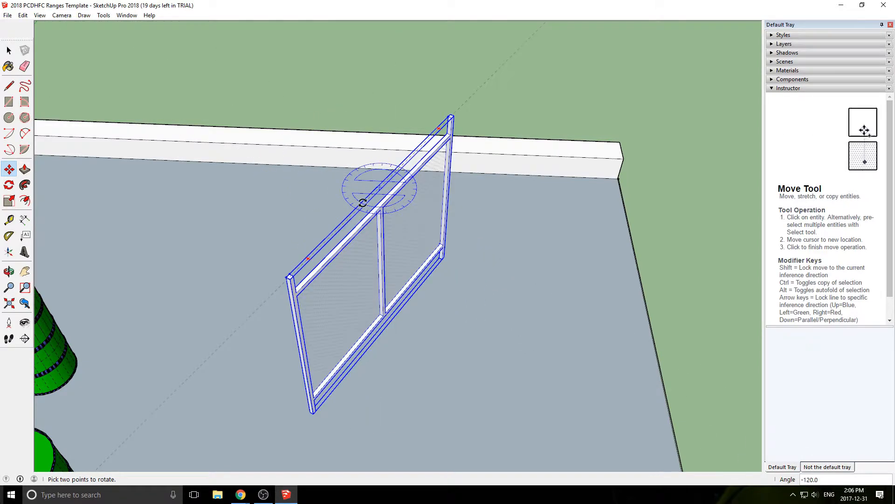
left_click(372, 210)
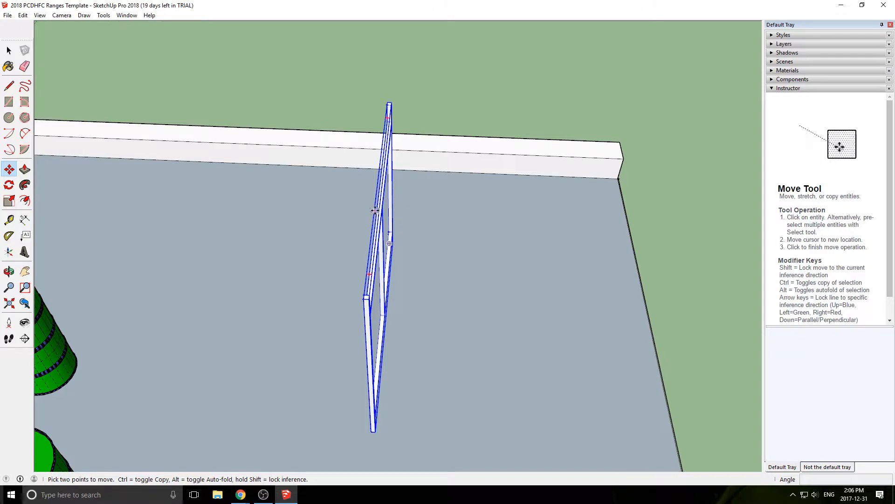
- Rotate the mesh wall -138° about its vertical centre
left_click(369, 273)
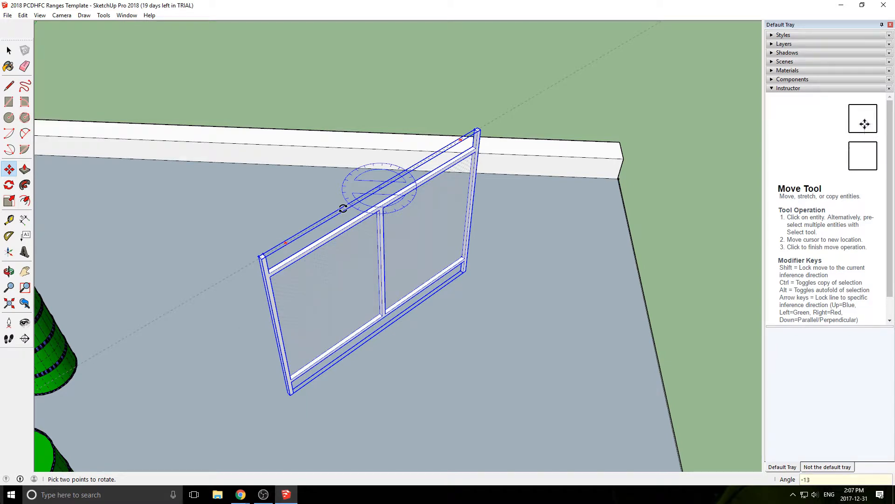
type("8")
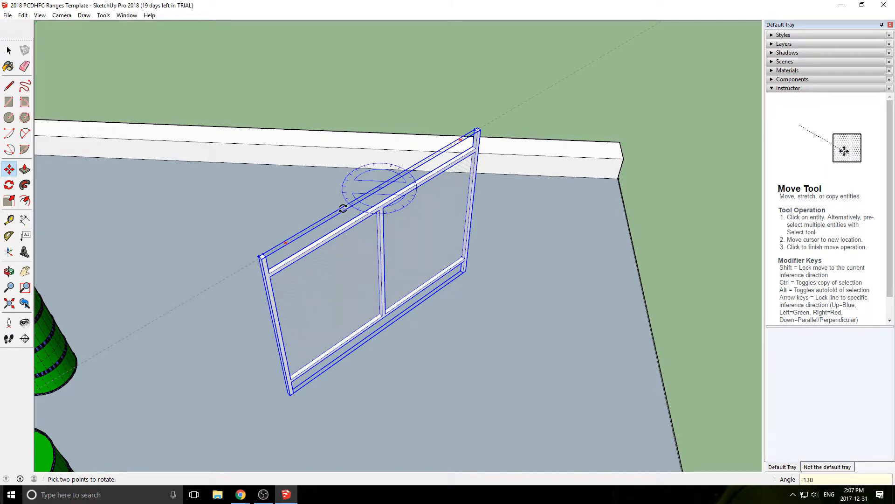
key("Return")
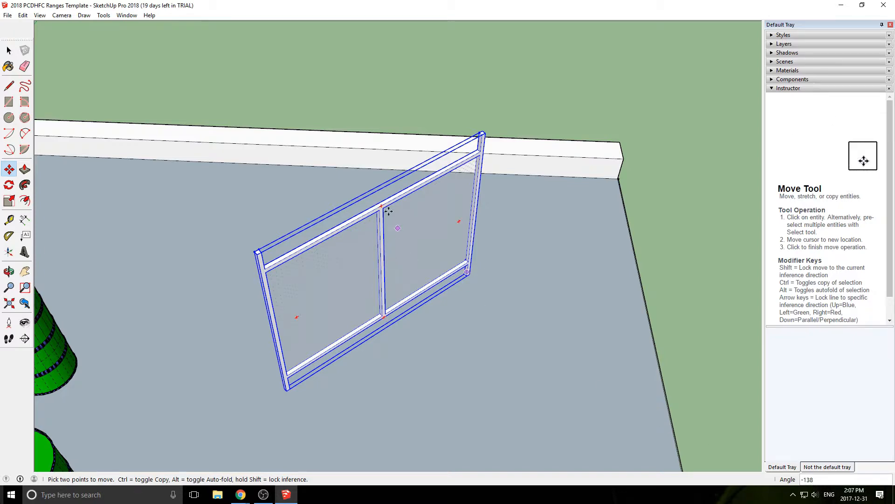
scroll(249, 282, "down", 5)
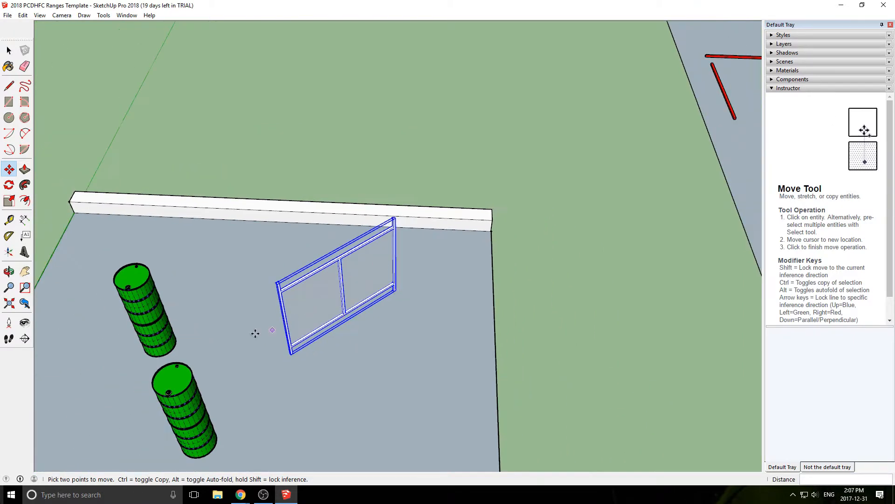
middle_click_drag(254, 332, 537, 259)
scroll(523, 241, "up", 3)
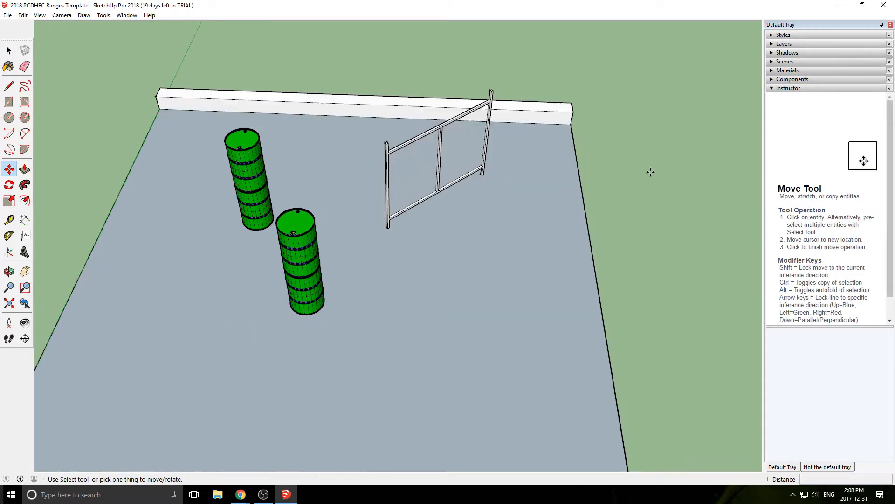
key("space")
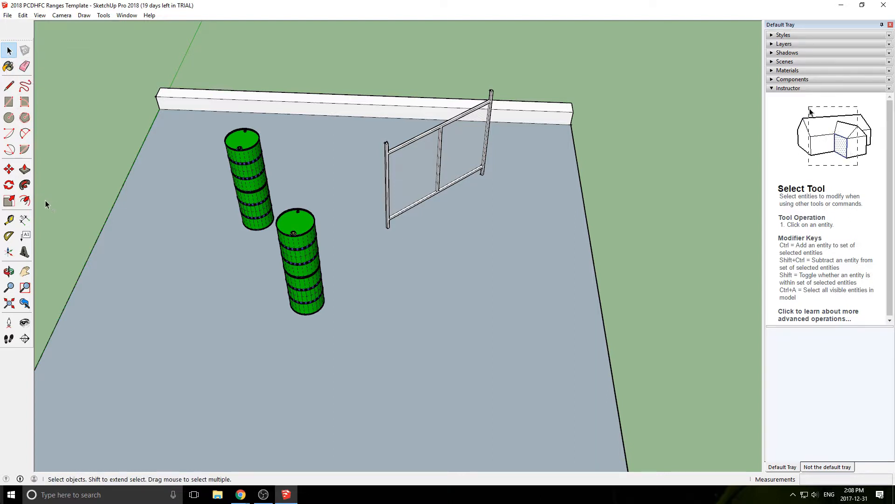
left_click(9, 168)
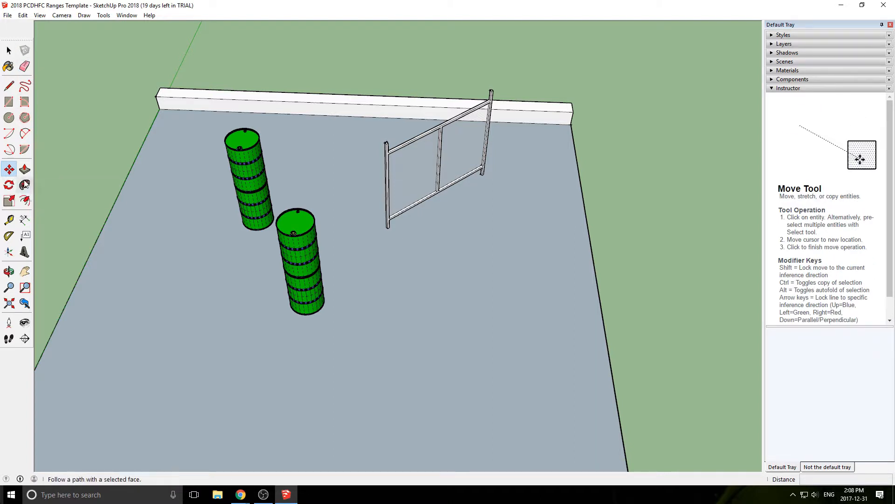
key("q")
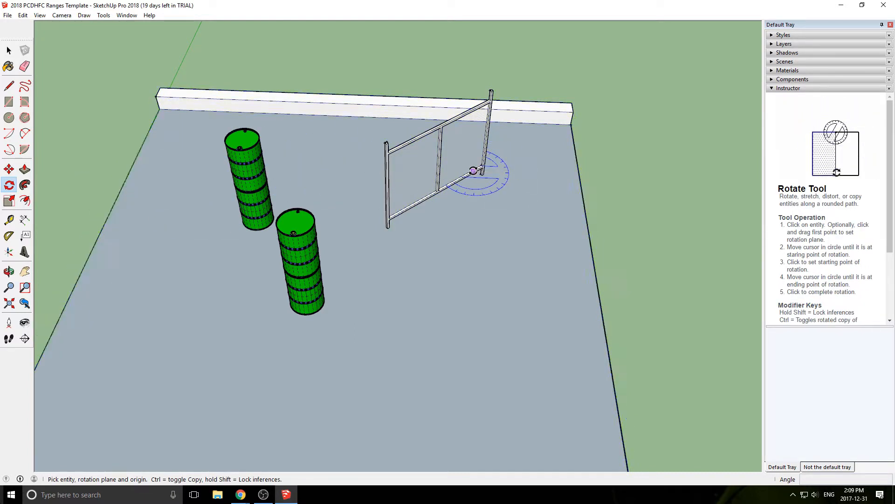
- Copy the mesh wall to spots beside and in front of the barrel stacks, and start rotating the front copy about its vertical centre
key("space")
left_click(452, 168)
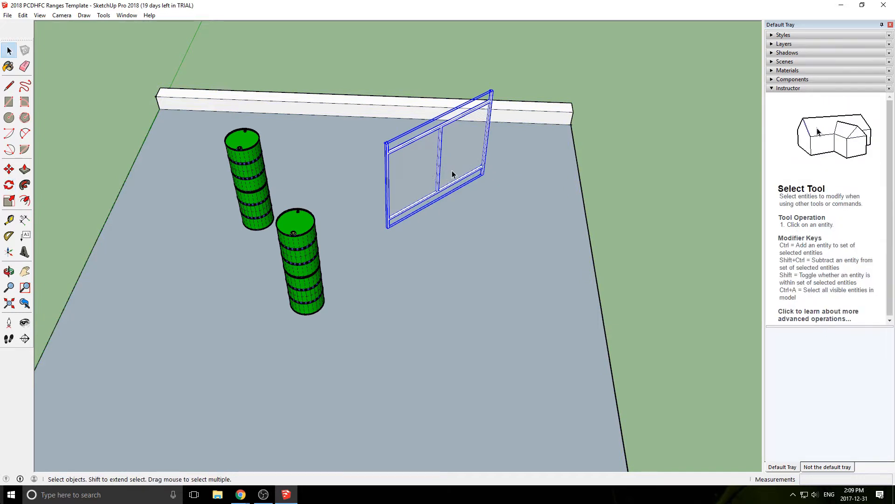
key("m")
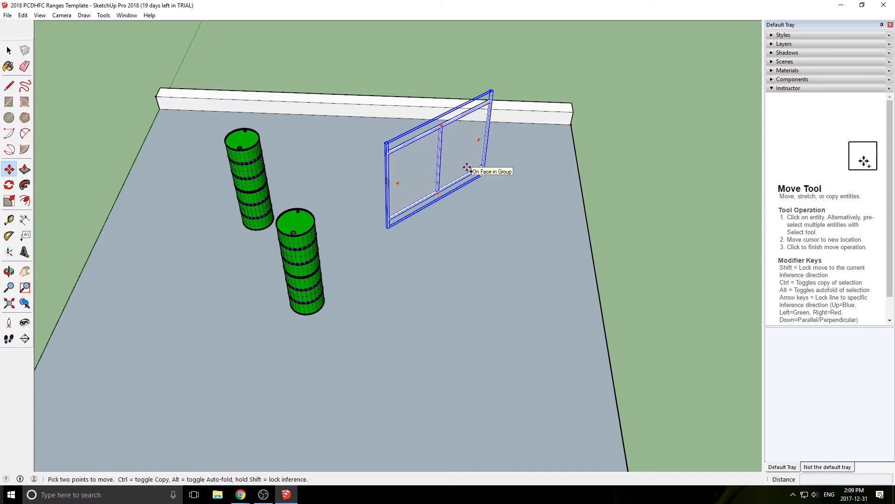
left_click(467, 167)
key("ctrl")
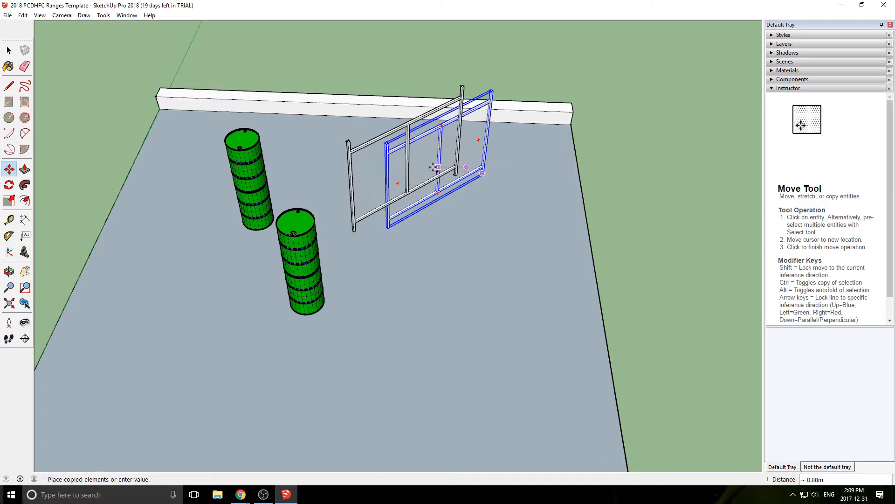
left_click(367, 160)
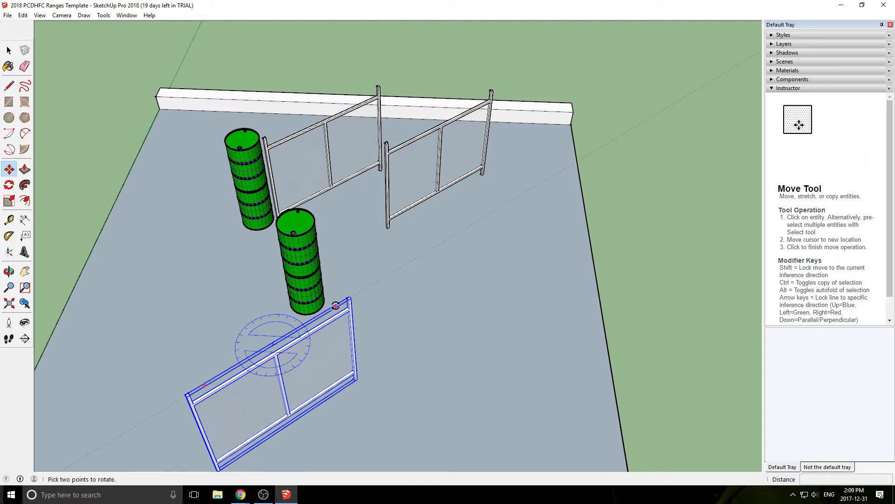
left_click(305, 334)
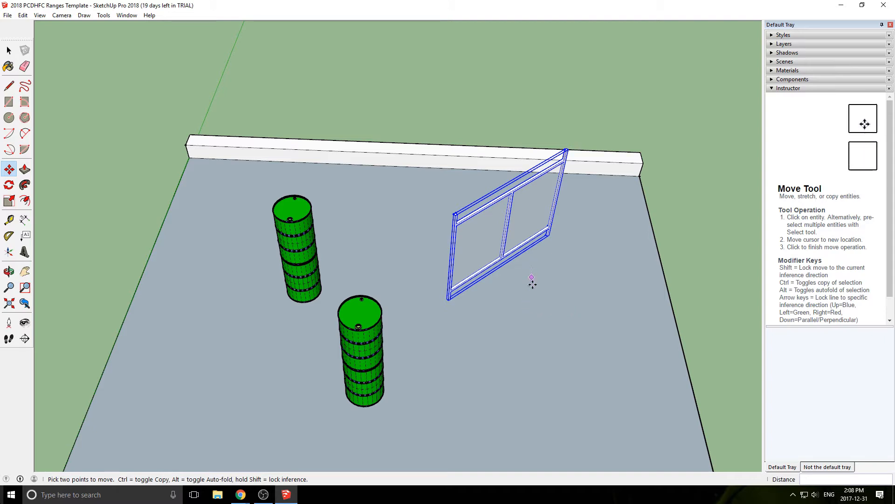
- Examine the range with the barrels and mesh wall, the neighbouring range and the area holding the IPSC props
middle_click_drag(552, 315, 436, 277)
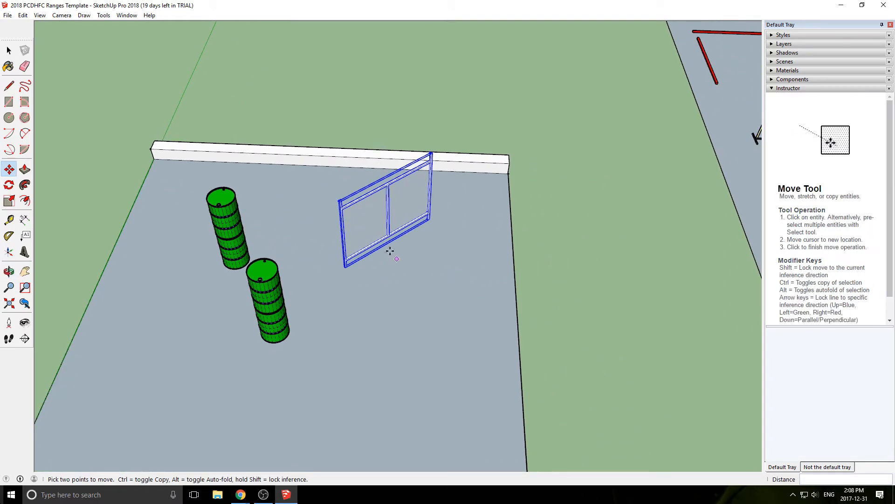
middle_click_drag(426, 244, 550, 213)
middle_click_drag(494, 93, 455, 226)
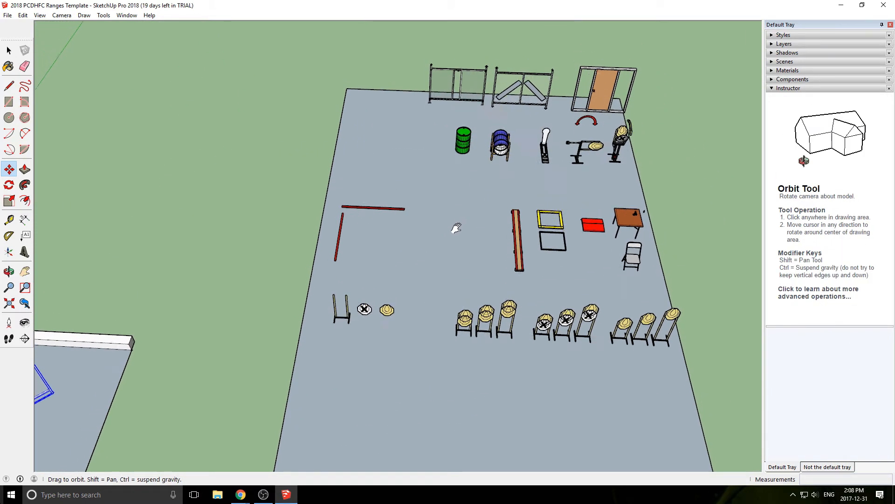
scroll(419, 277, "down", 1)
scroll(187, 335, "down", 1)
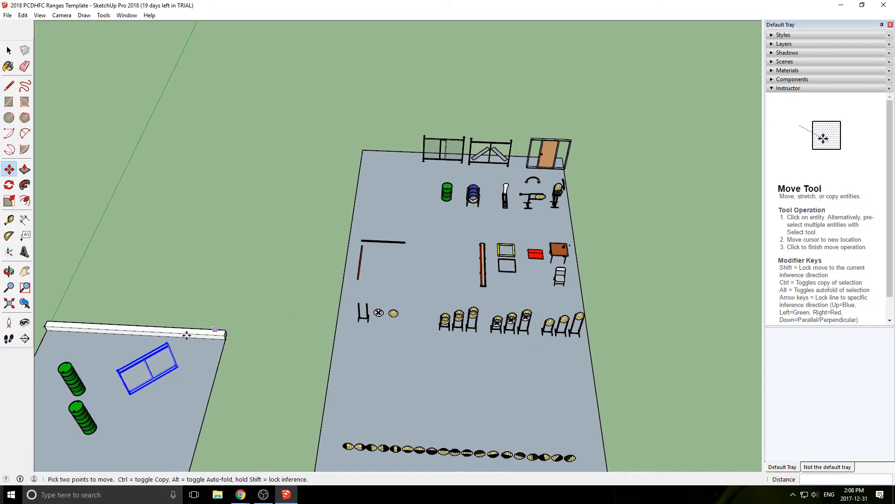
middle_click_drag(328, 283, 370, 256)
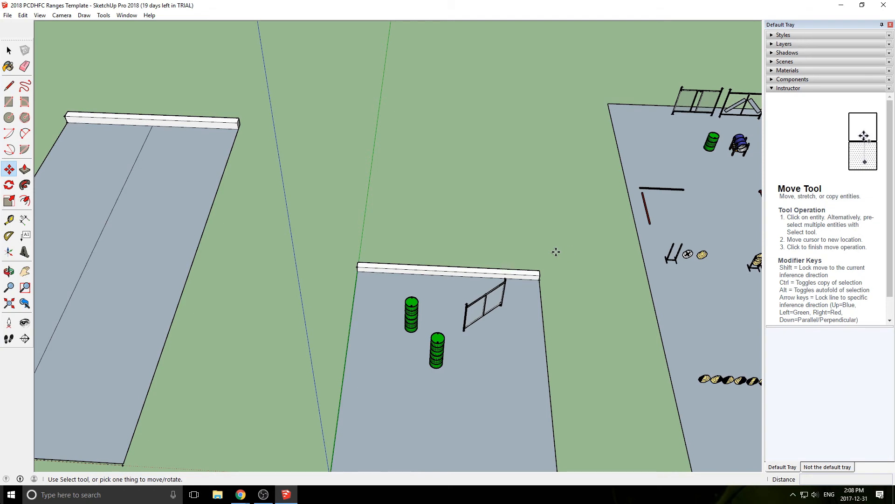
scroll(597, 278, "up", 2)
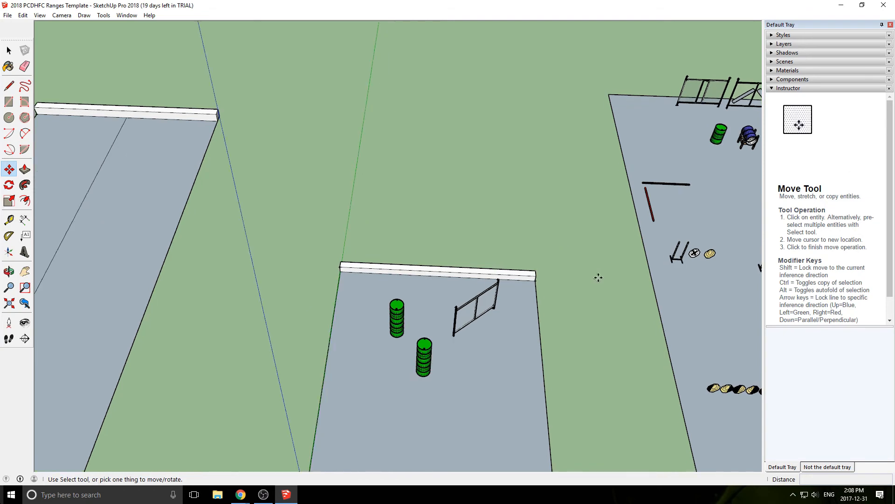
scroll(522, 271, "down", 3)
middle_click_drag(515, 305, 538, 183, "shift")
key("m")
scroll(590, 169, "up", 2)
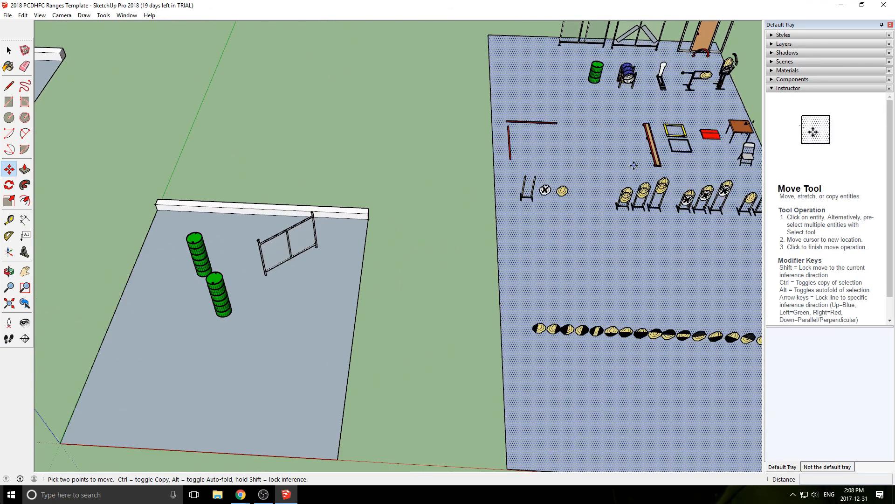